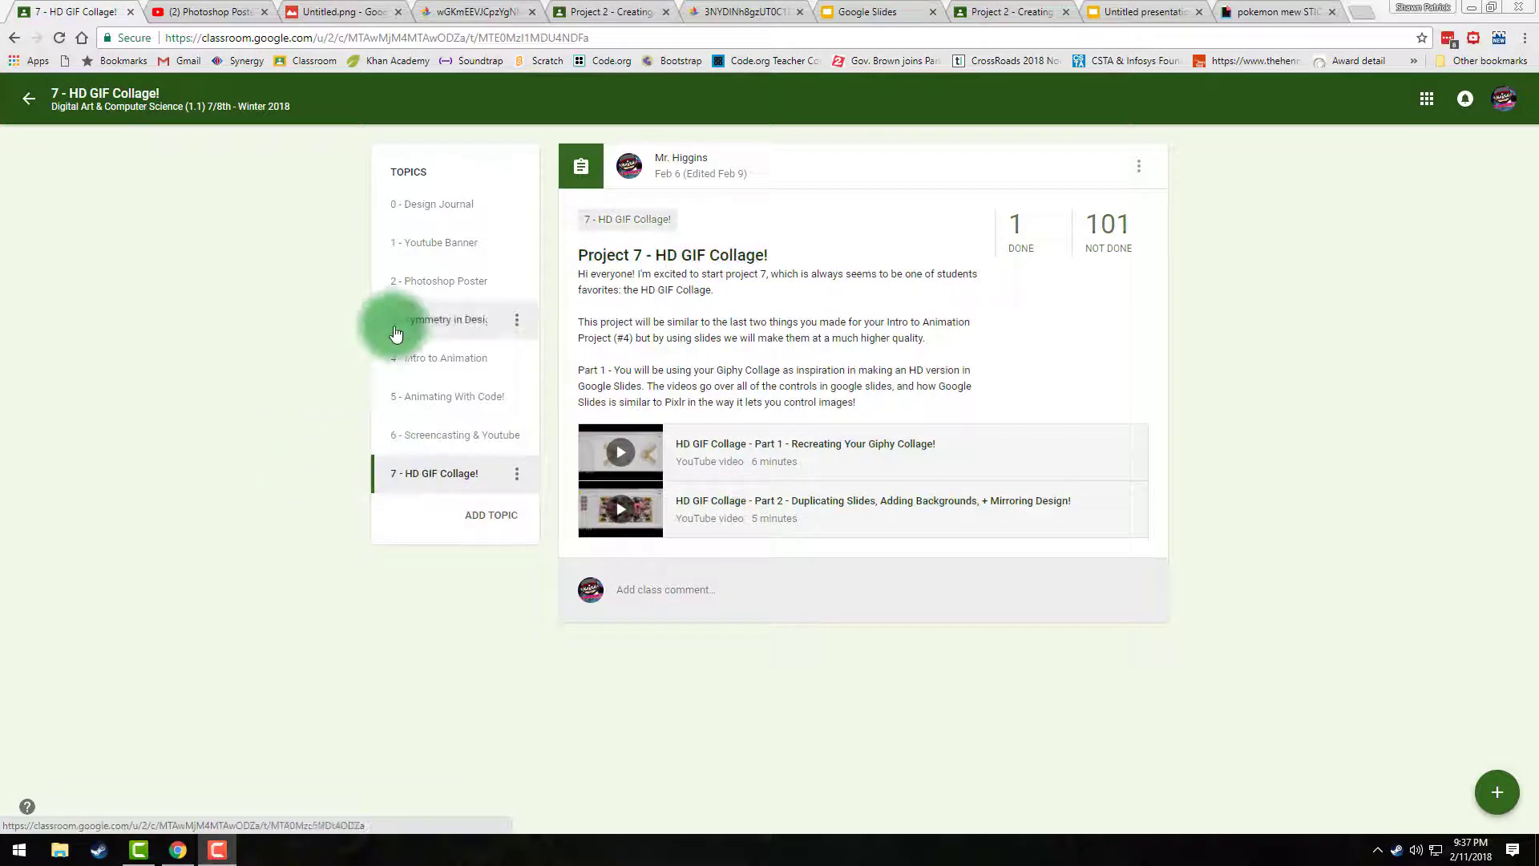
# Open the 2 - Photoshop Poster topic and examine the Part 3 video and the finished bug, dog, Gang Beasts and soccer PNG posters
pyautogui.click(448, 282)
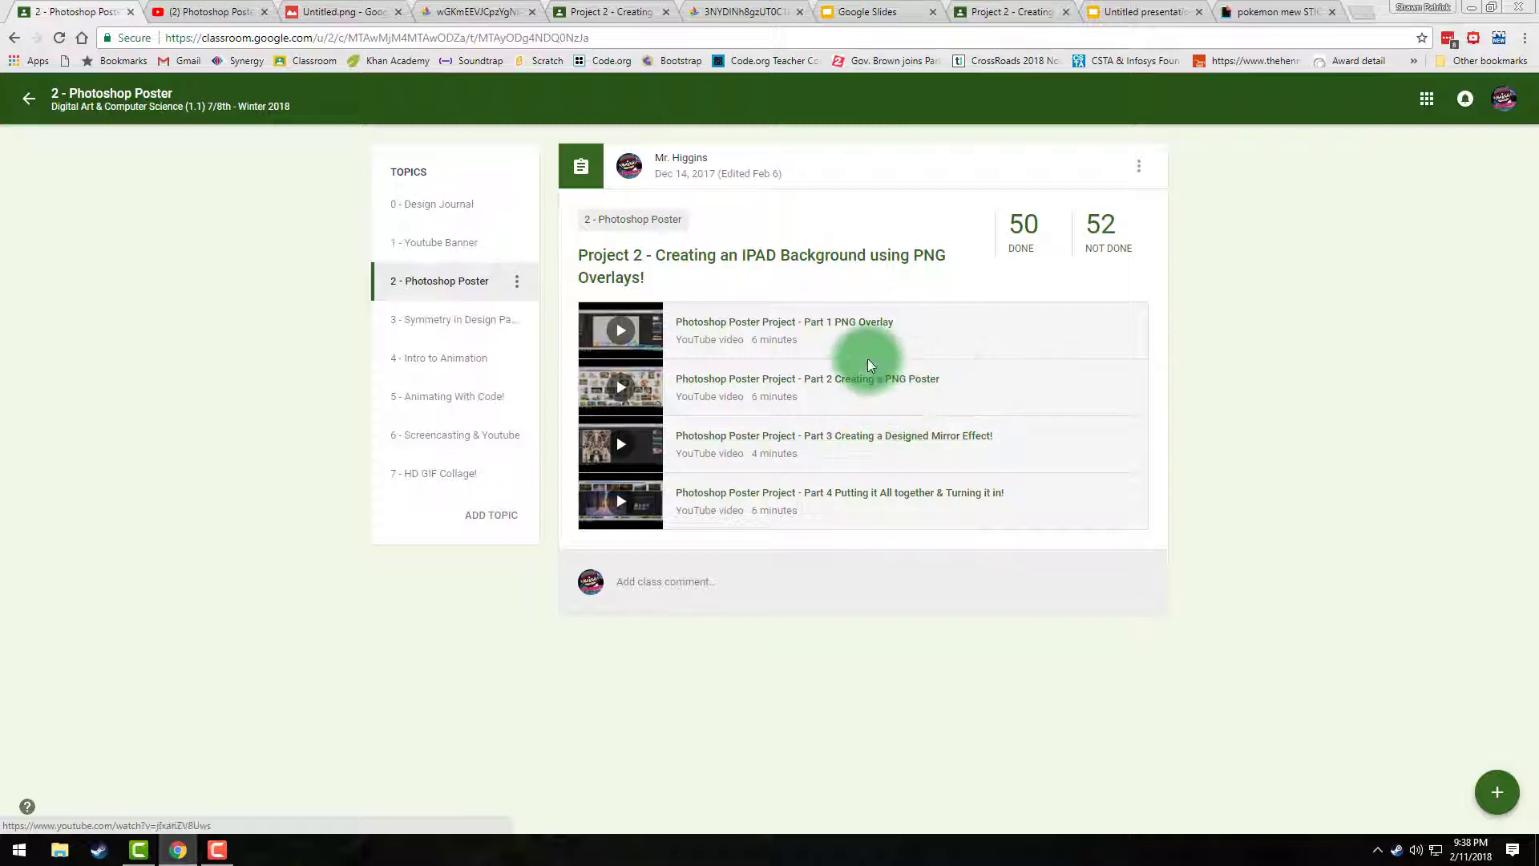
pyautogui.click(212, 9)
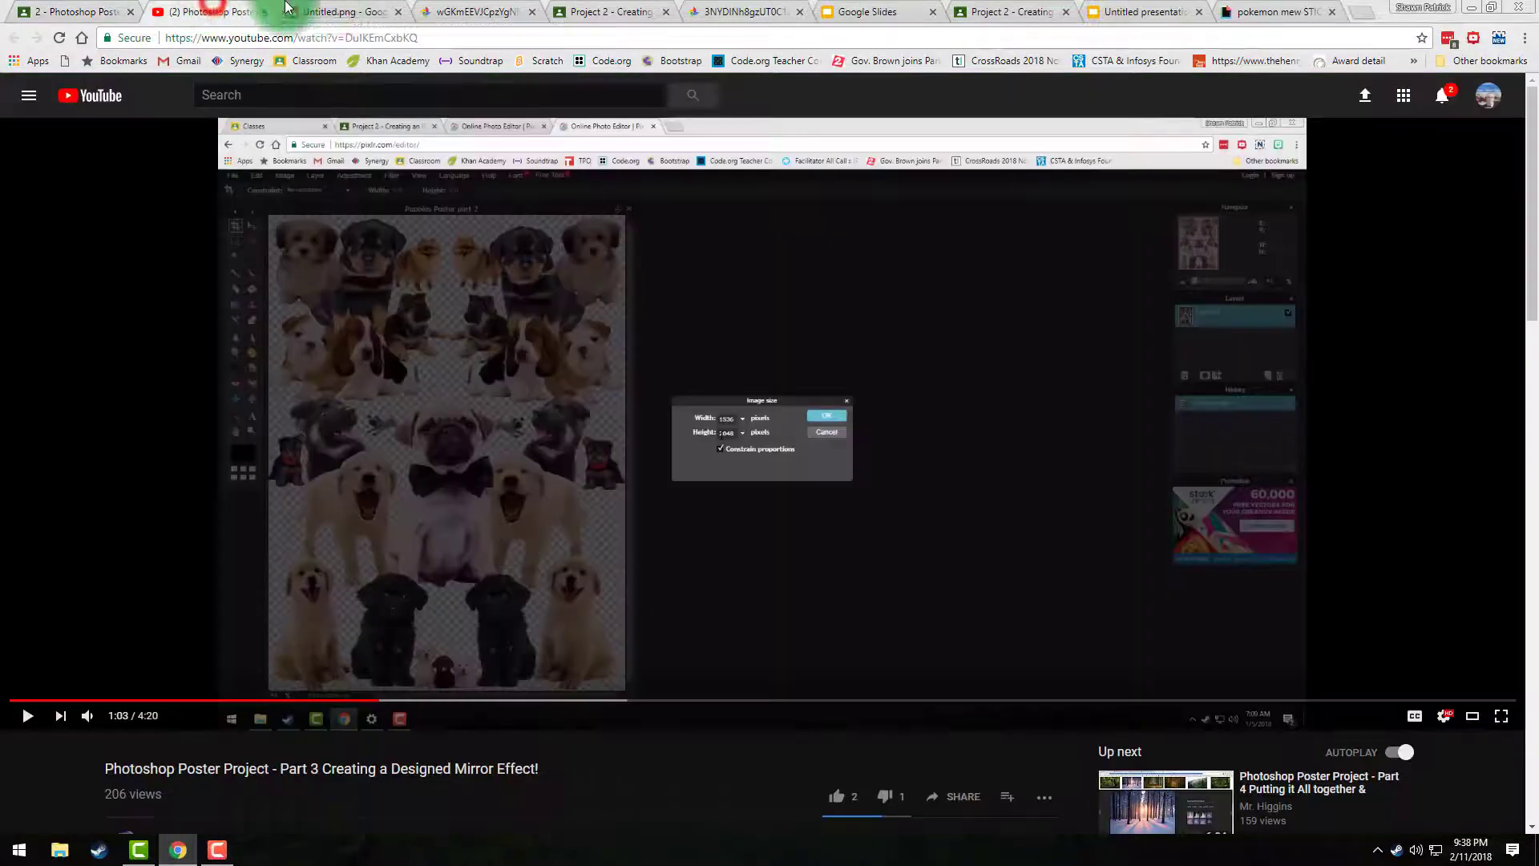
pyautogui.click(362, 8)
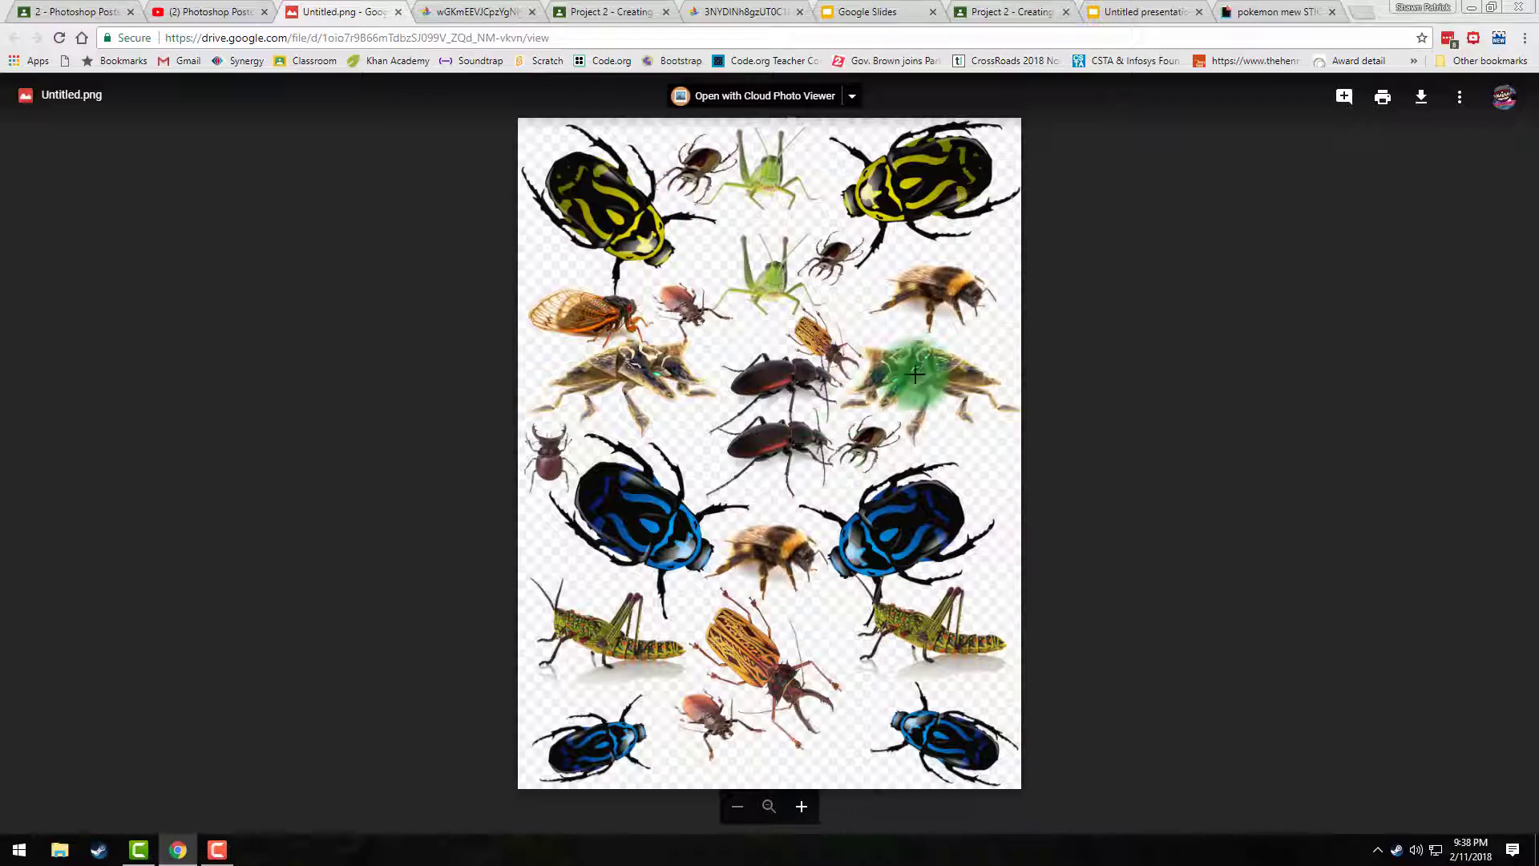
pyautogui.click(510, 10)
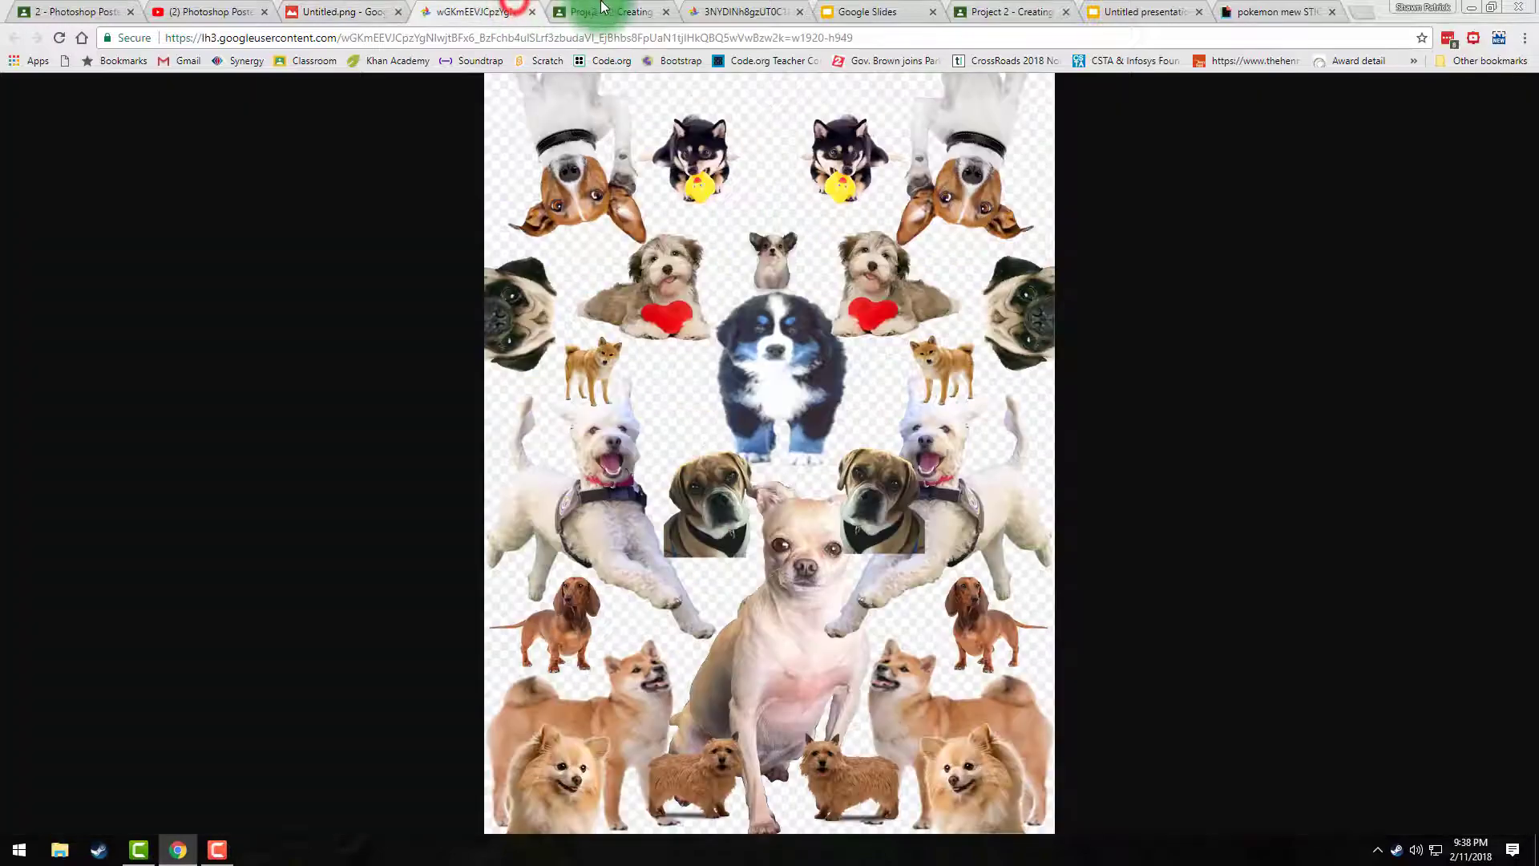
pyautogui.click(609, 11)
pyautogui.click(736, 9)
pyautogui.click(609, 11)
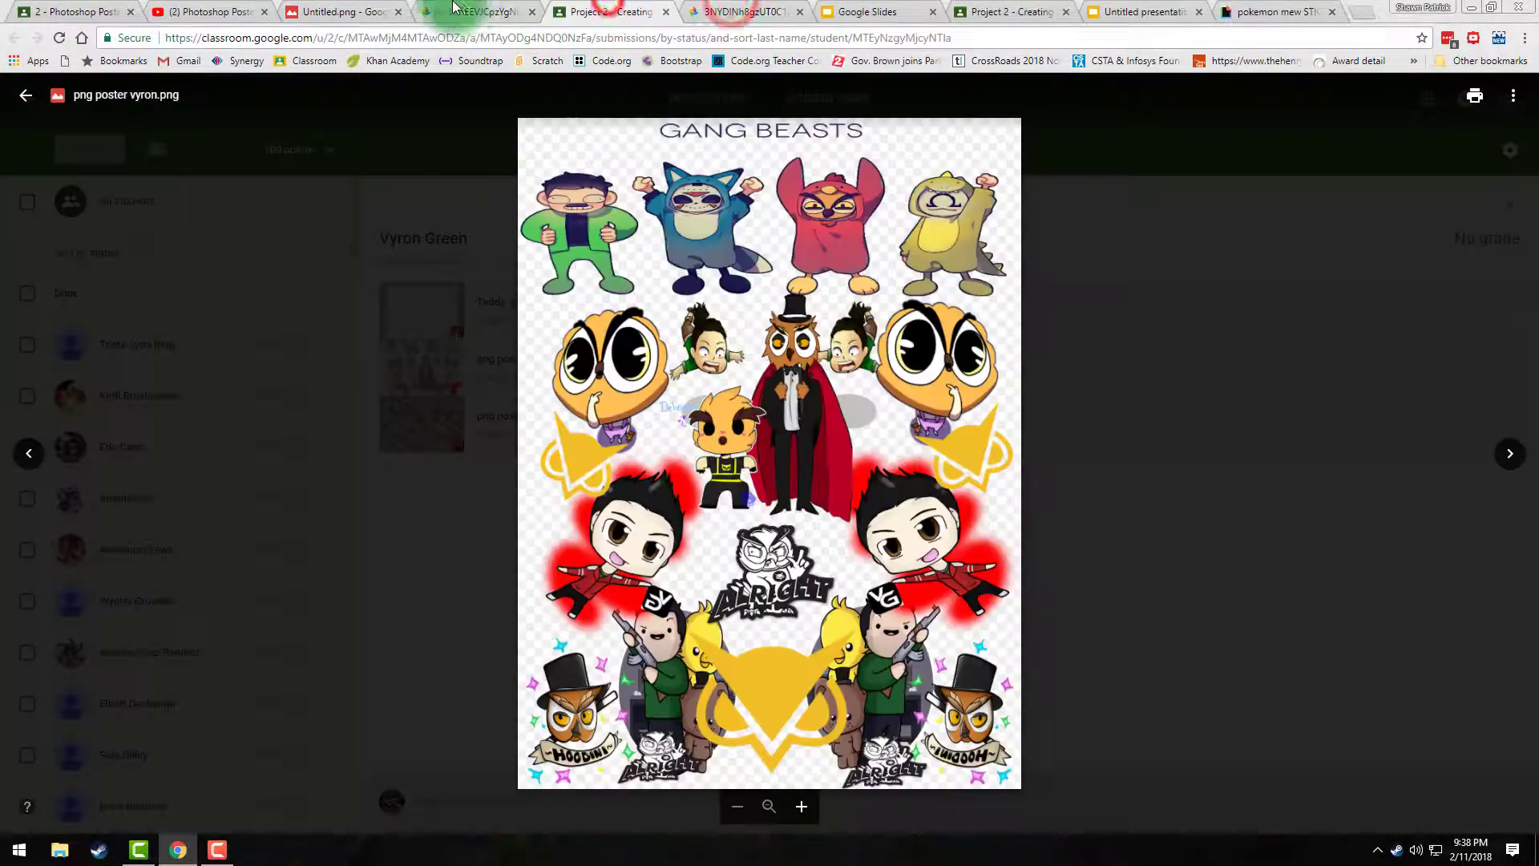
pyautogui.click(453, 11)
pyautogui.click(350, 9)
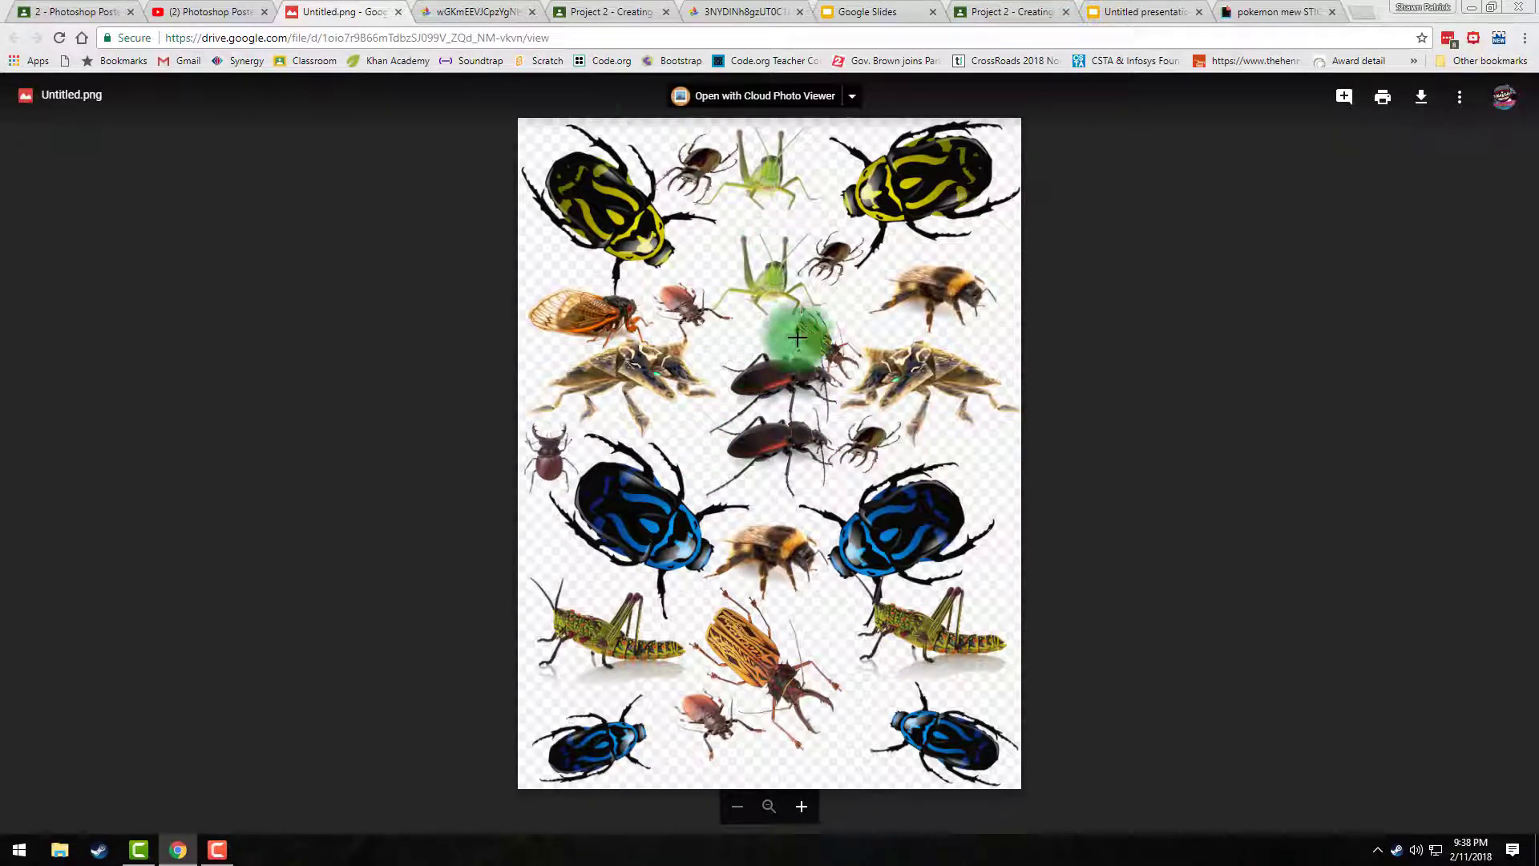
pyautogui.click(513, 12)
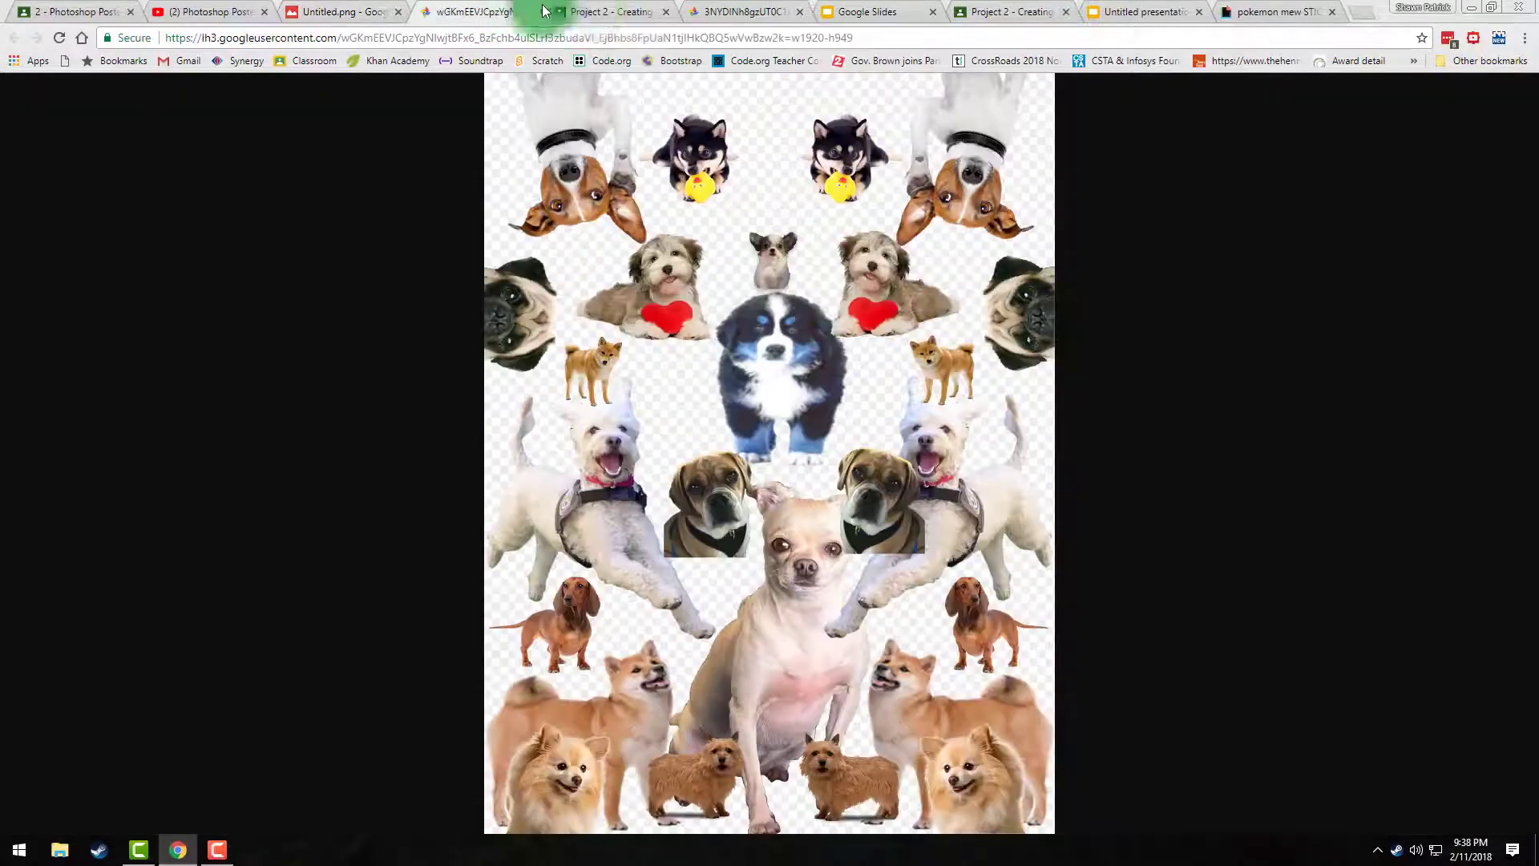
pyautogui.click(611, 8)
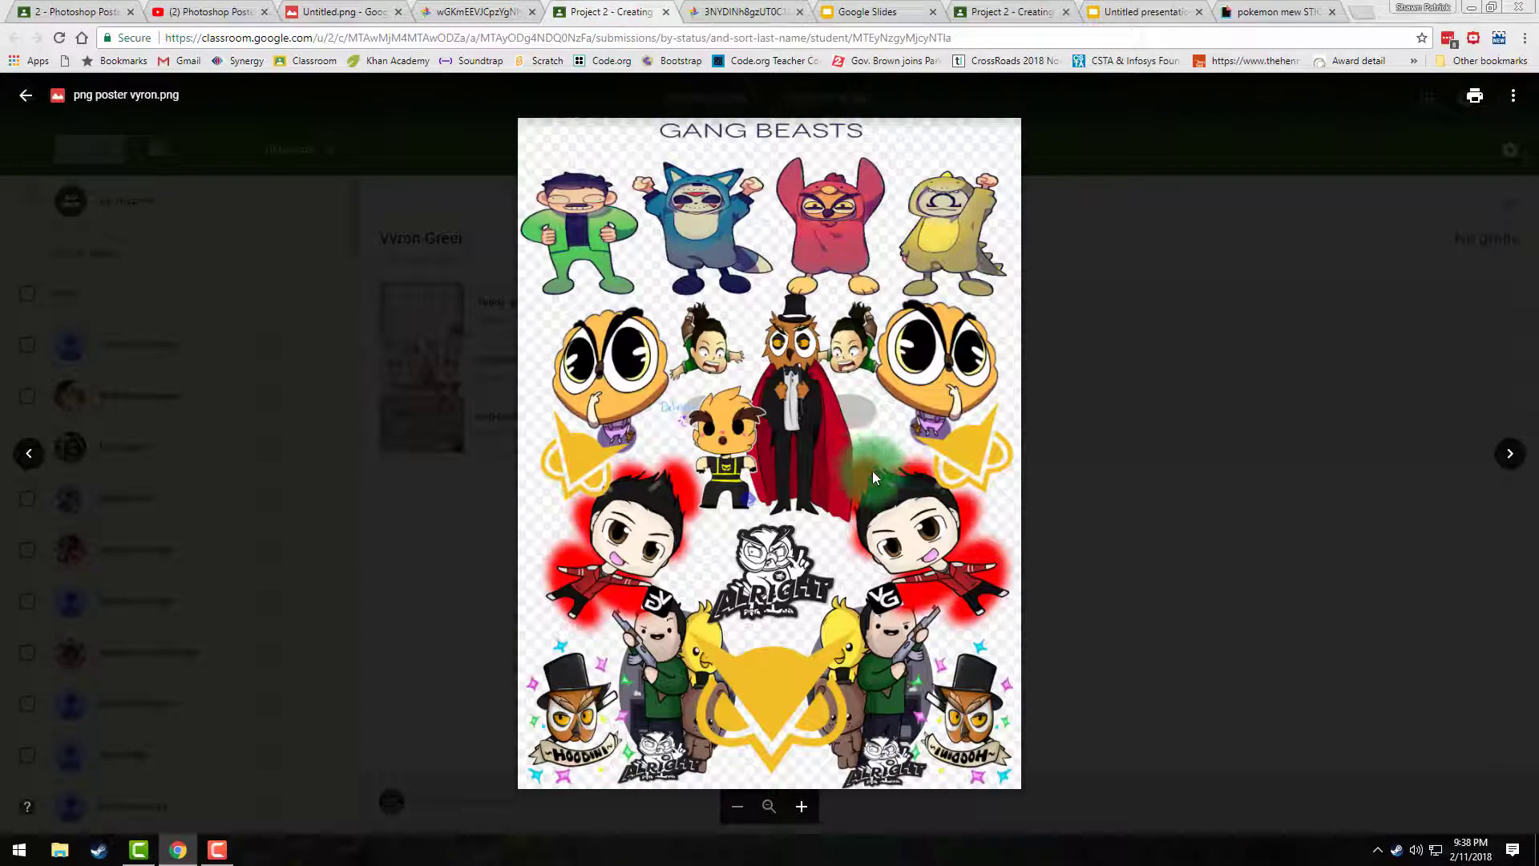
pyautogui.click(725, 13)
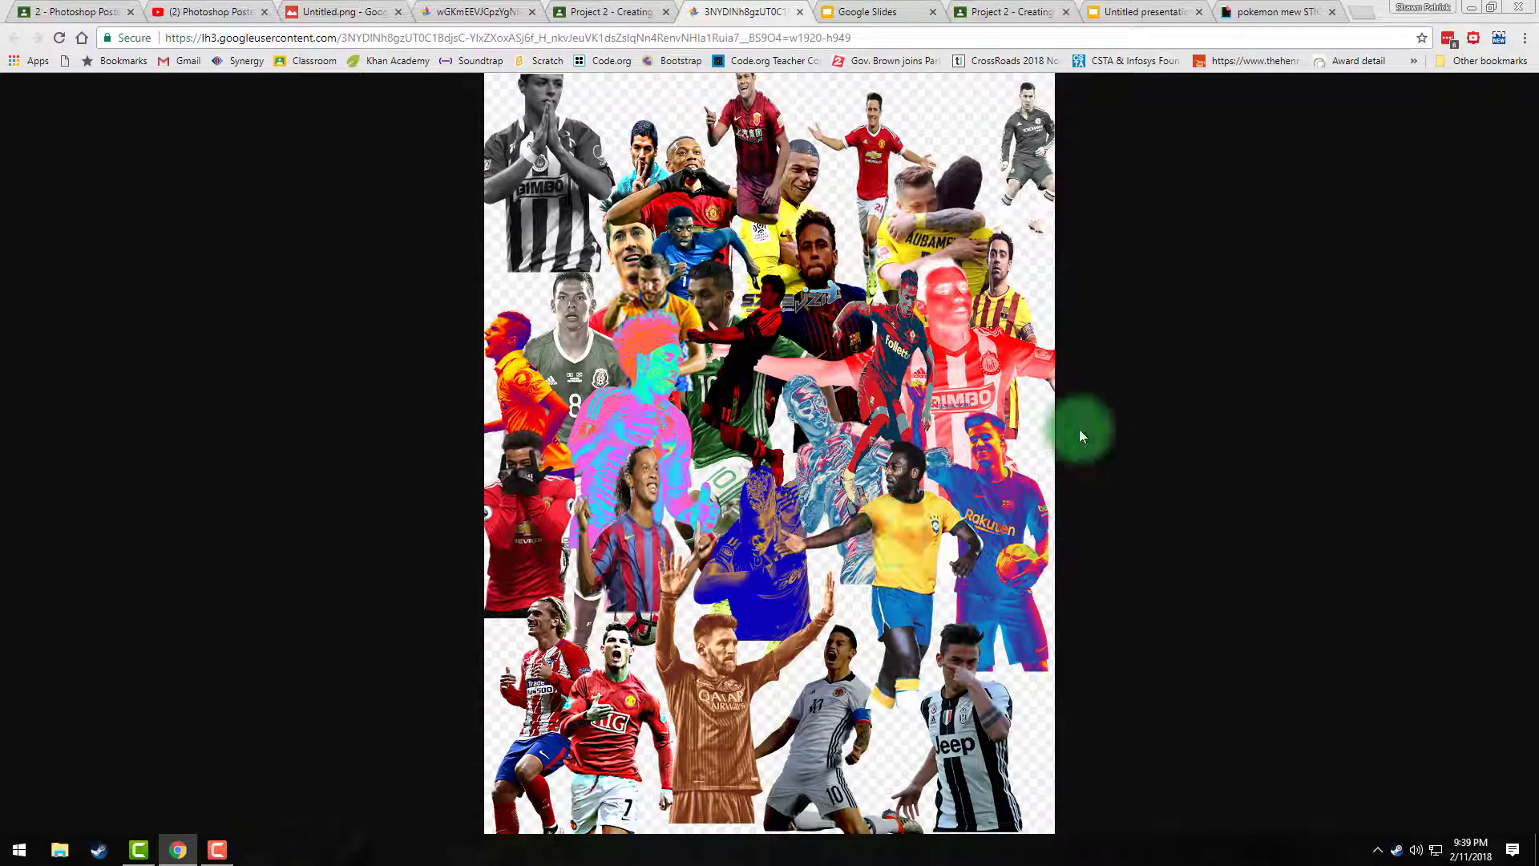
# Create a blank presentation in Google Slides and delete the title and subtitle placeholders from its first slide
pyautogui.click(911, 8)
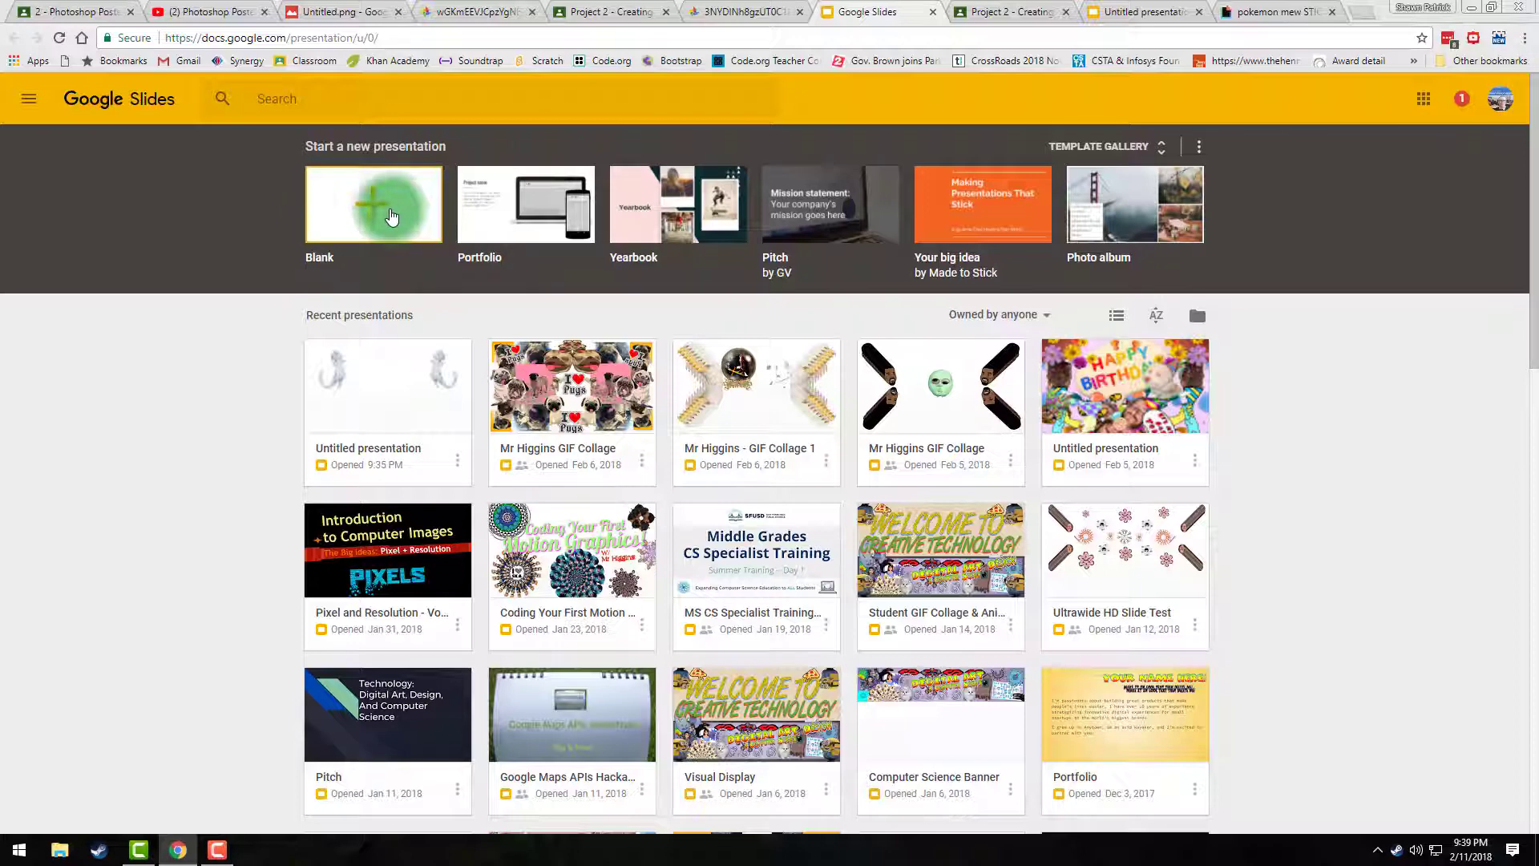
pyautogui.click(395, 217)
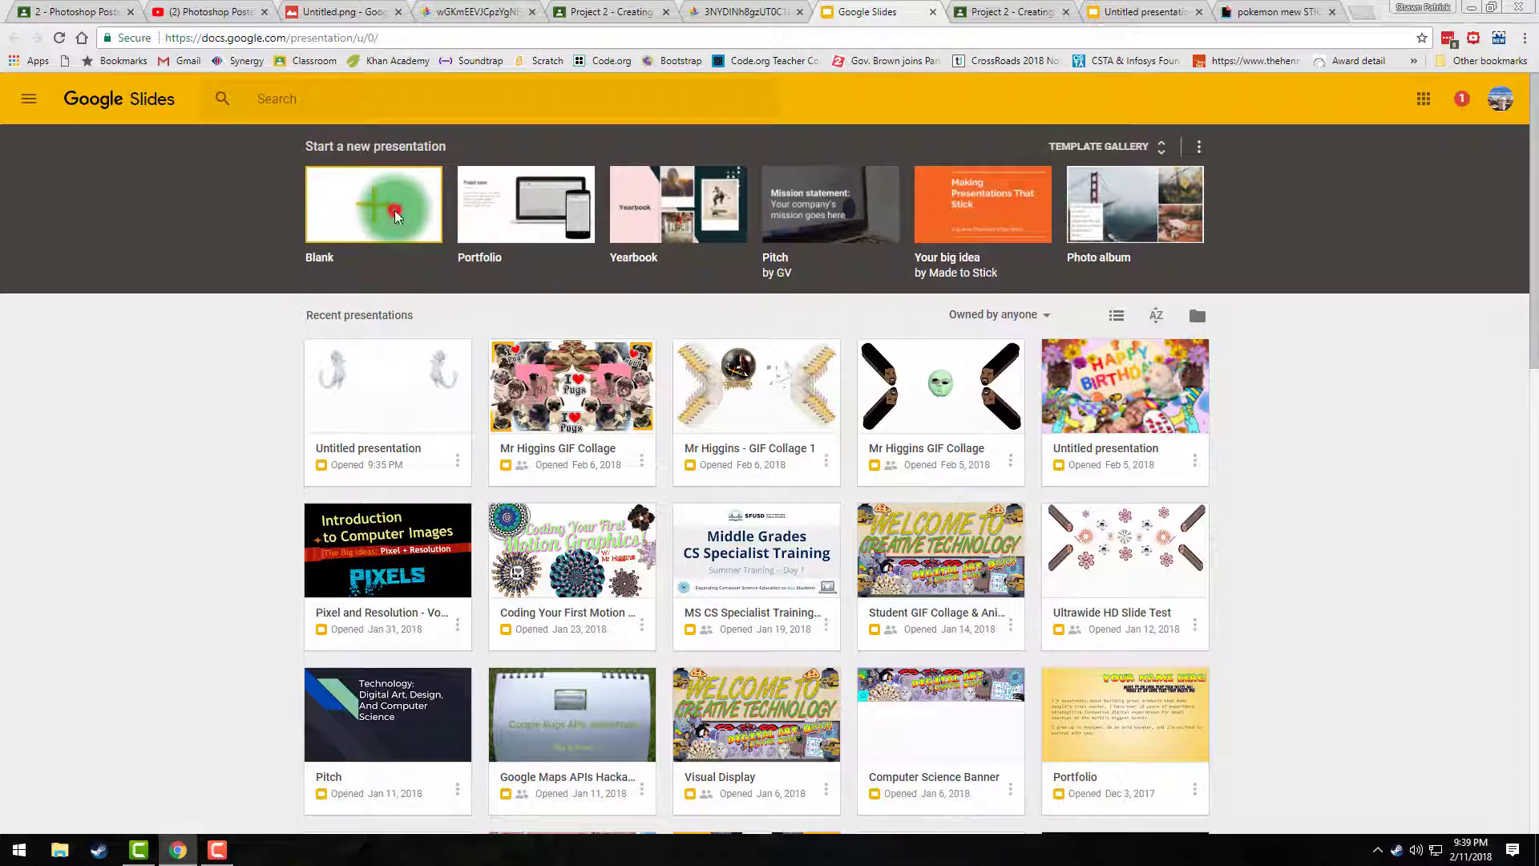
pyautogui.click(766, 250)
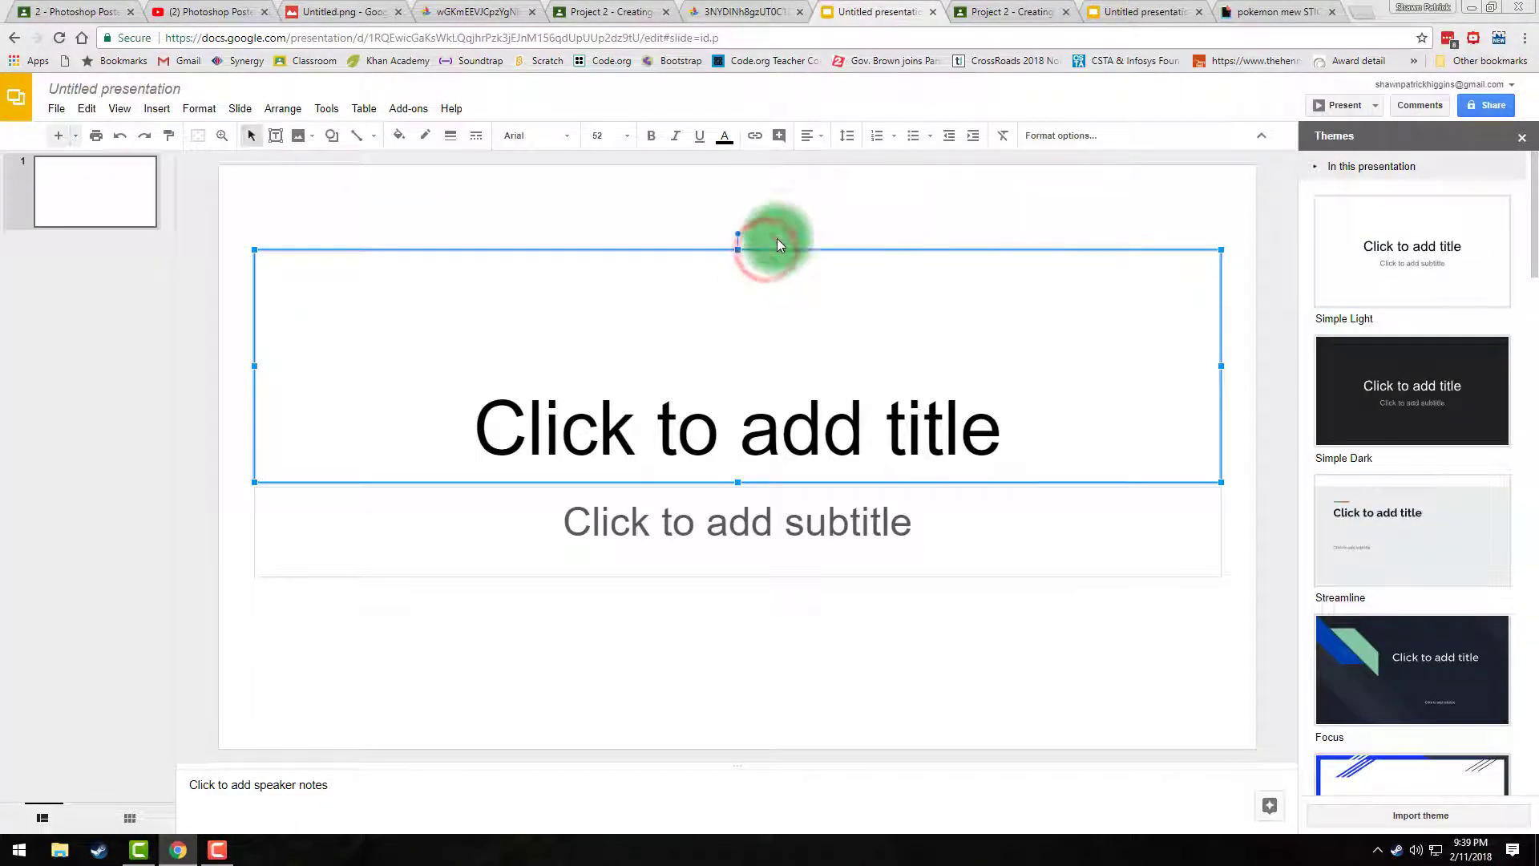
pyautogui.press('Delete')
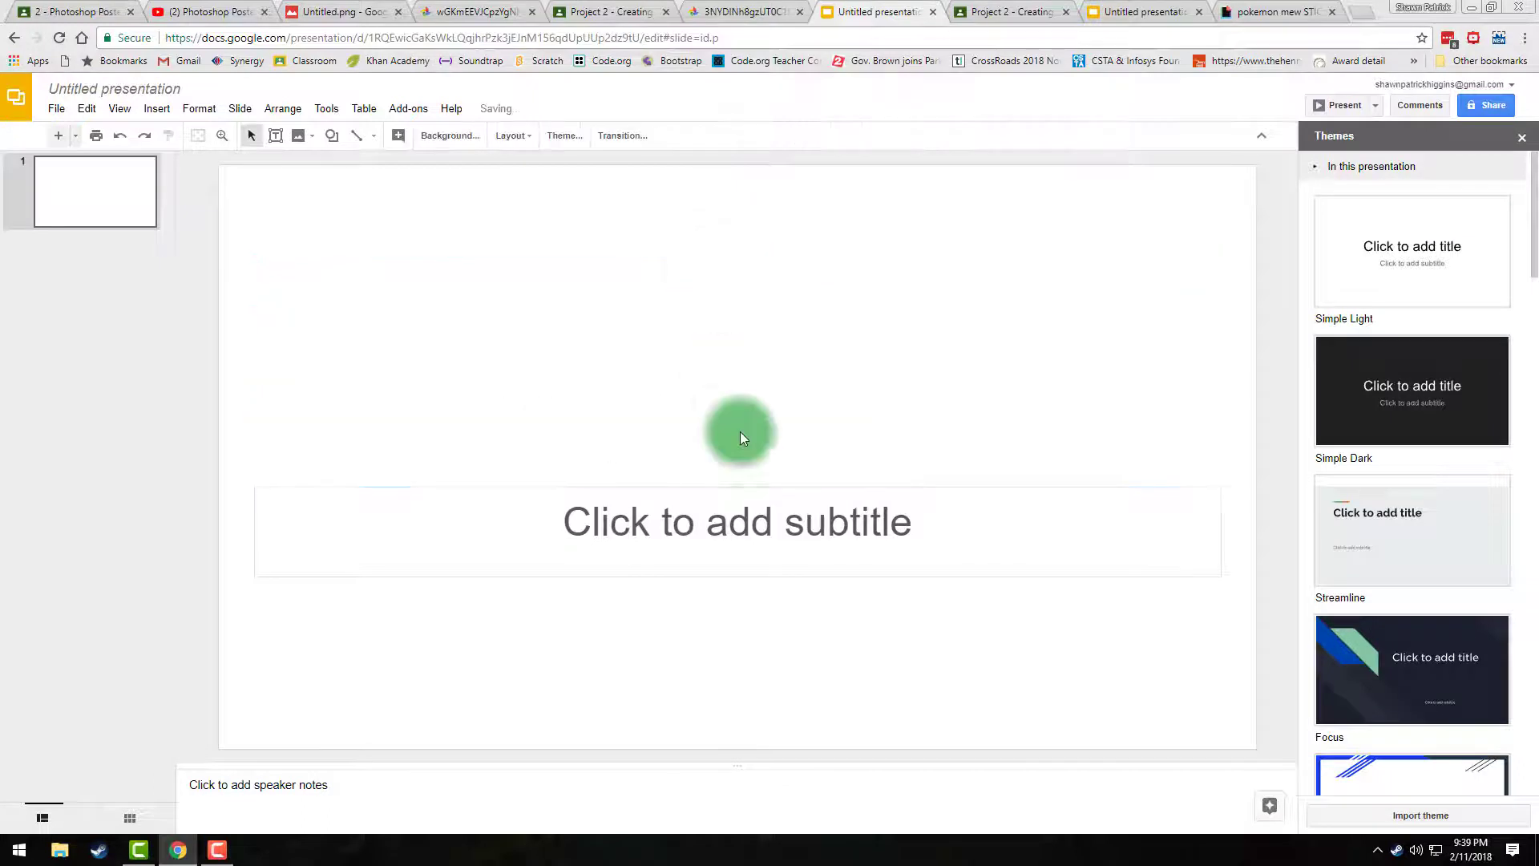
pyautogui.click(751, 484)
pyautogui.press('Delete')
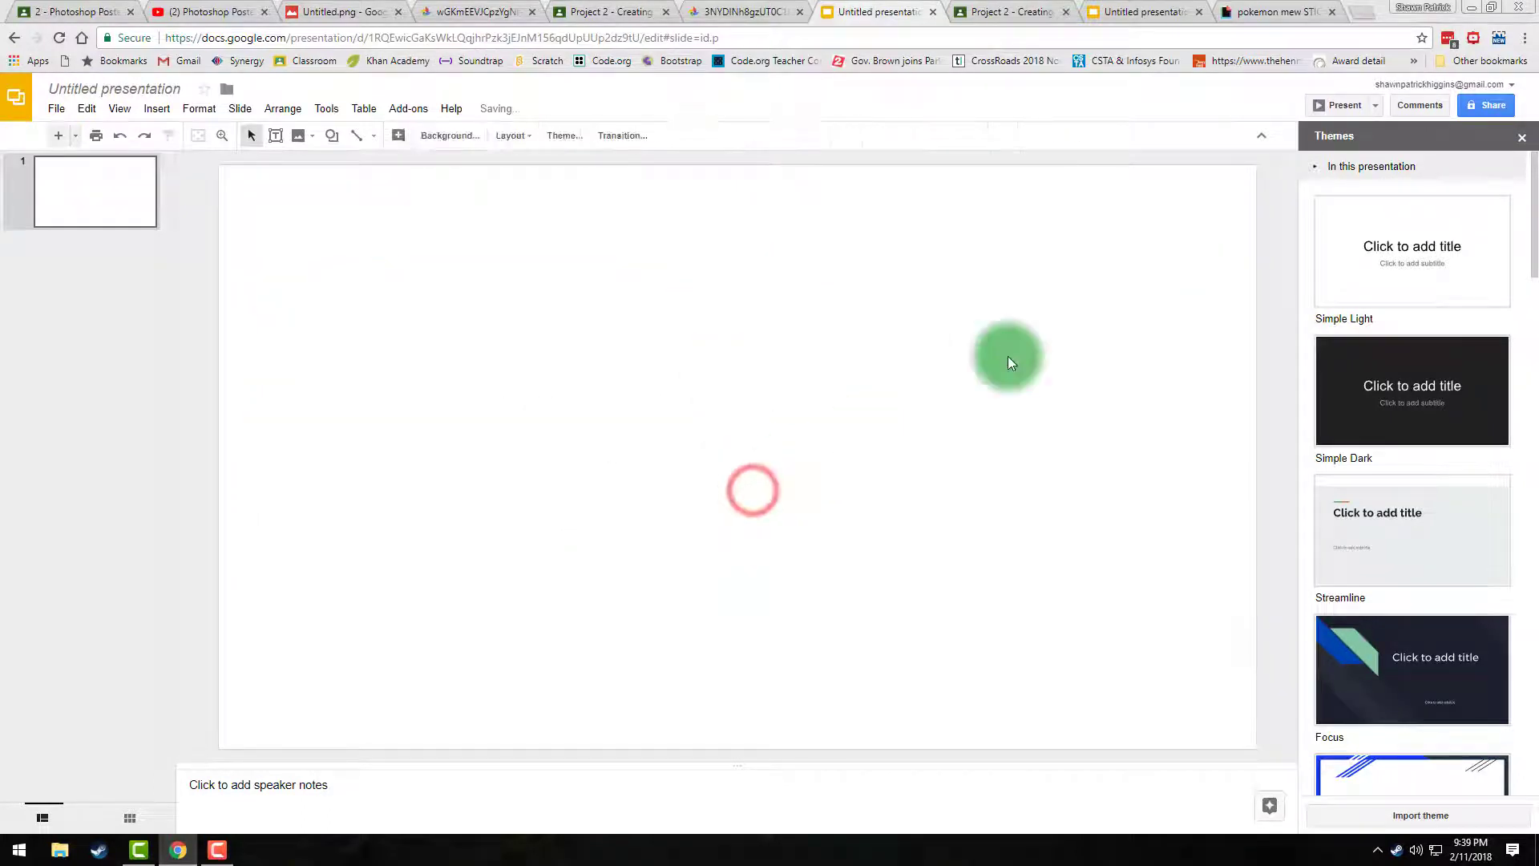
# Close the themes pane and collapse the speaker notes to enlarge the slide area
pyautogui.click(1521, 137)
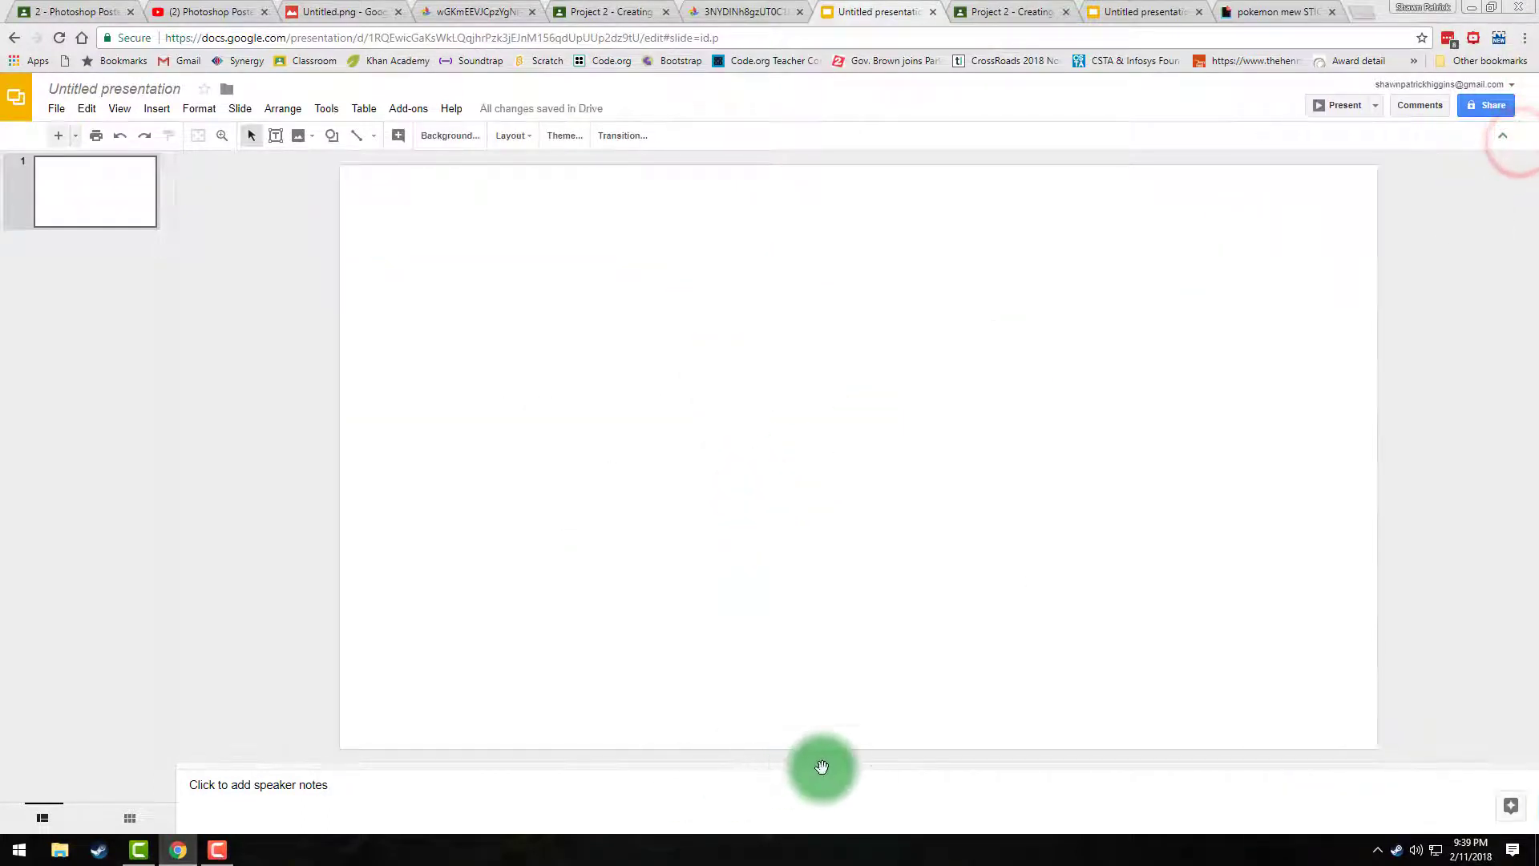
pyautogui.moveTo(854, 767); pyautogui.dragTo(849, 852)
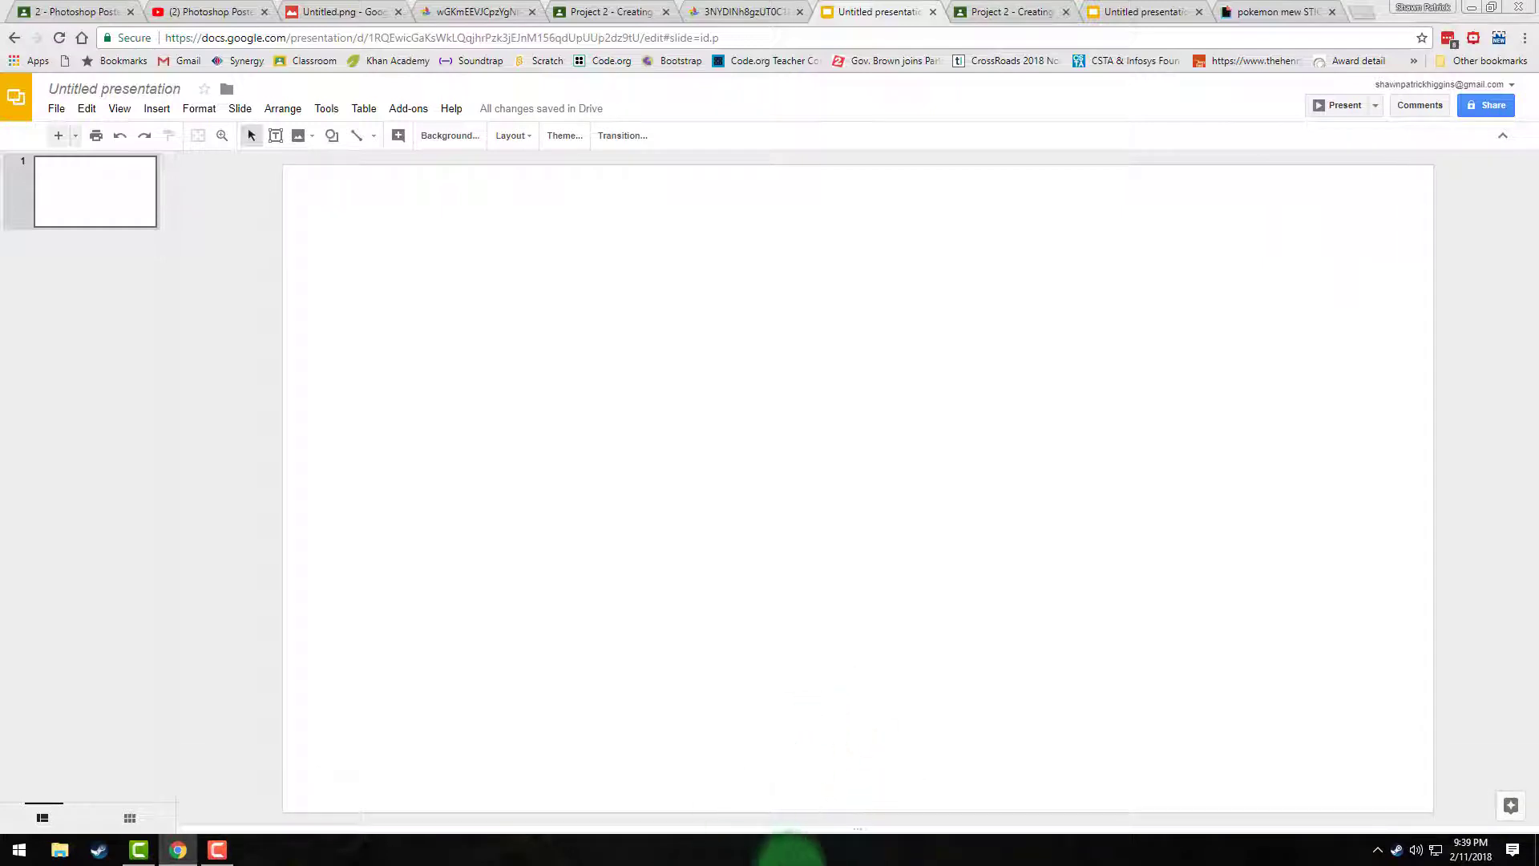
# Rename the untitled presentation as "HD Collage 2 - Poster"
pyautogui.click(124, 87)
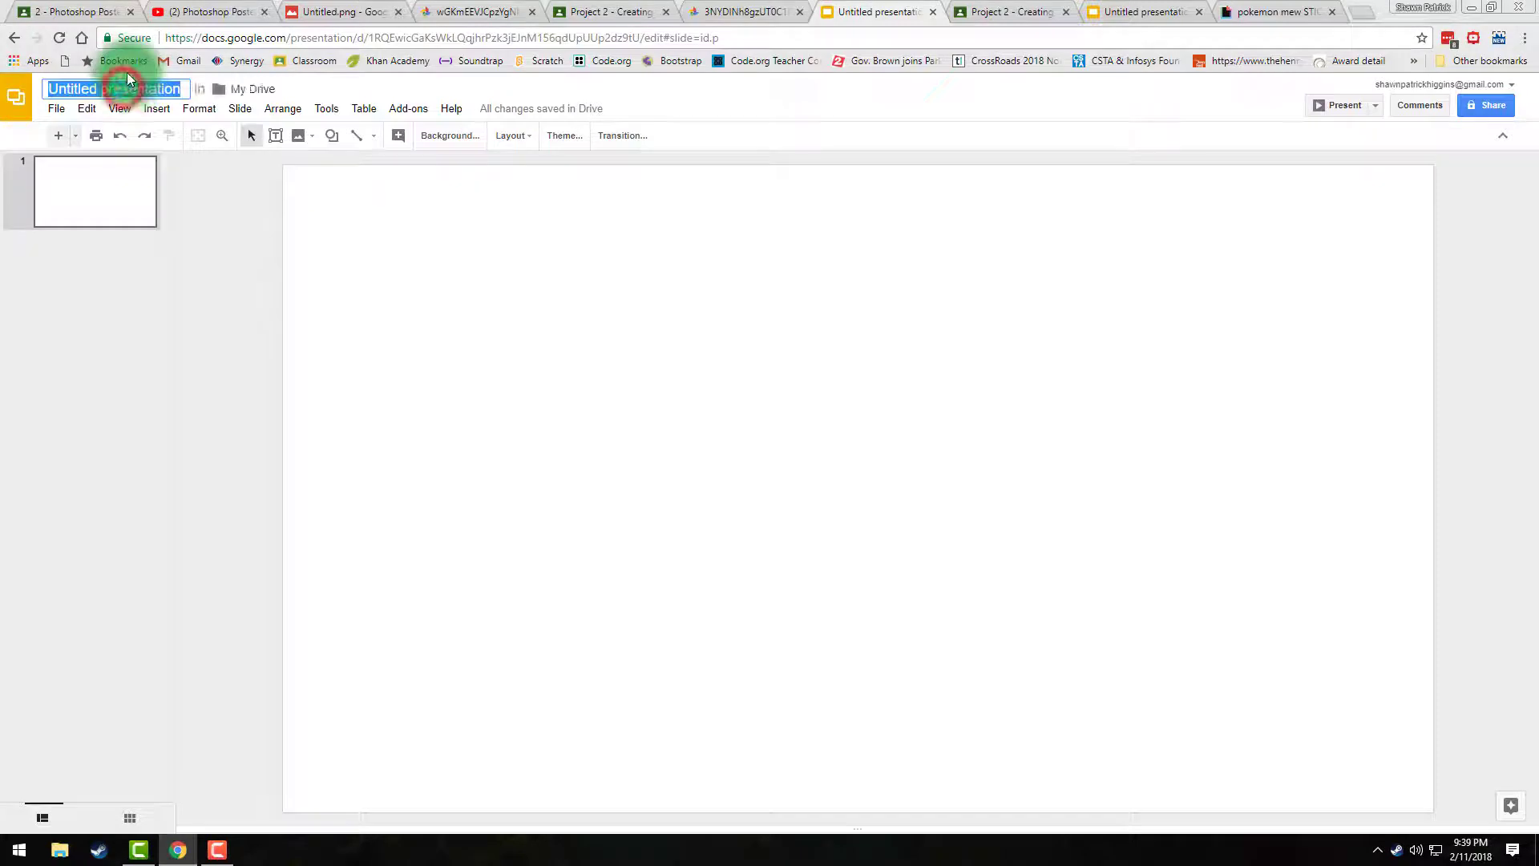
pyautogui.write('HD')
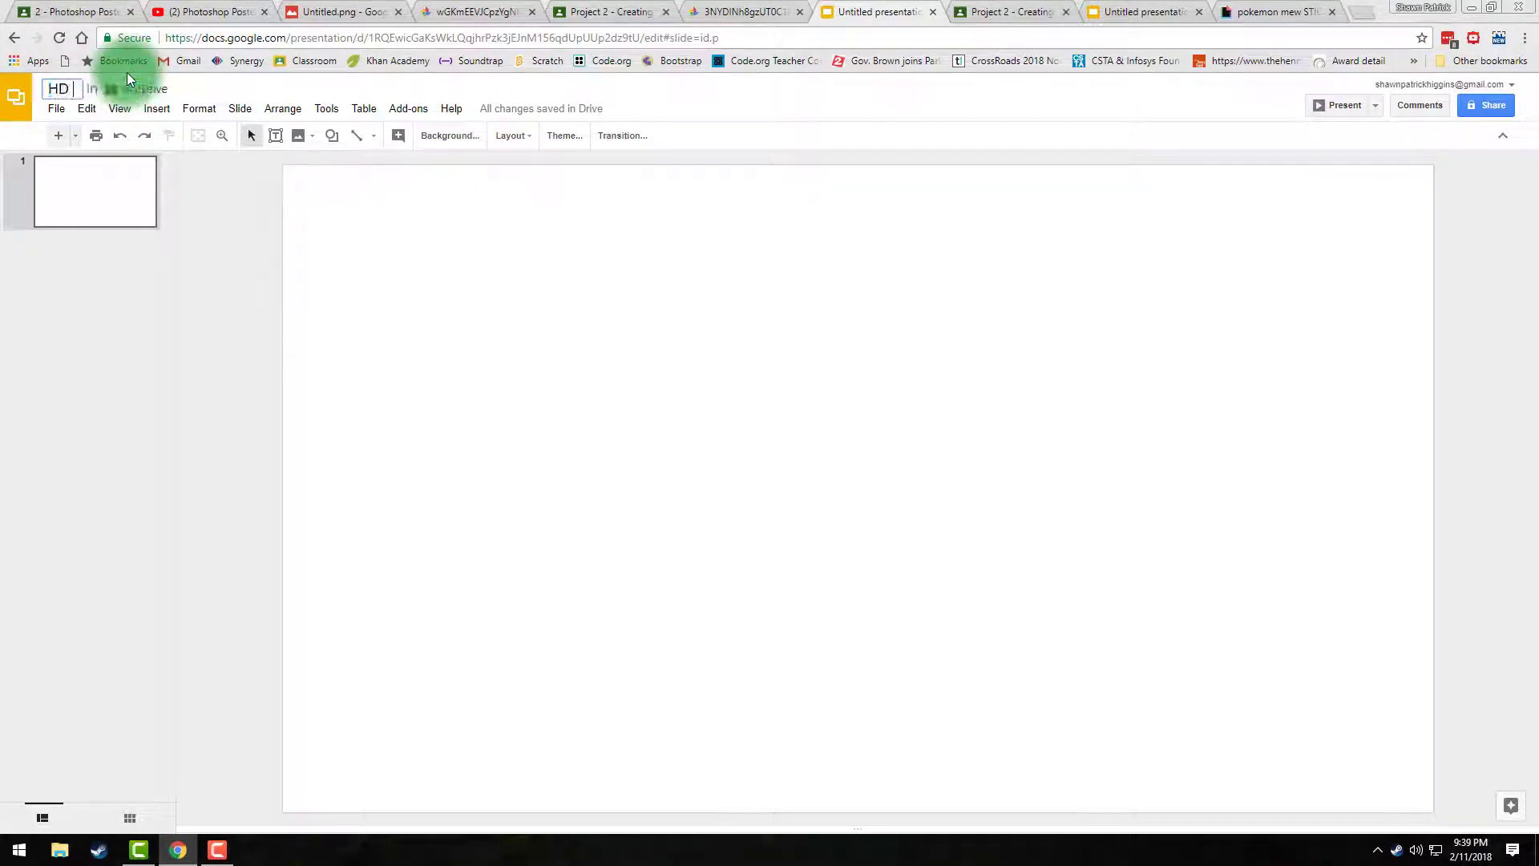
pyautogui.write(' Collage 2 - P')
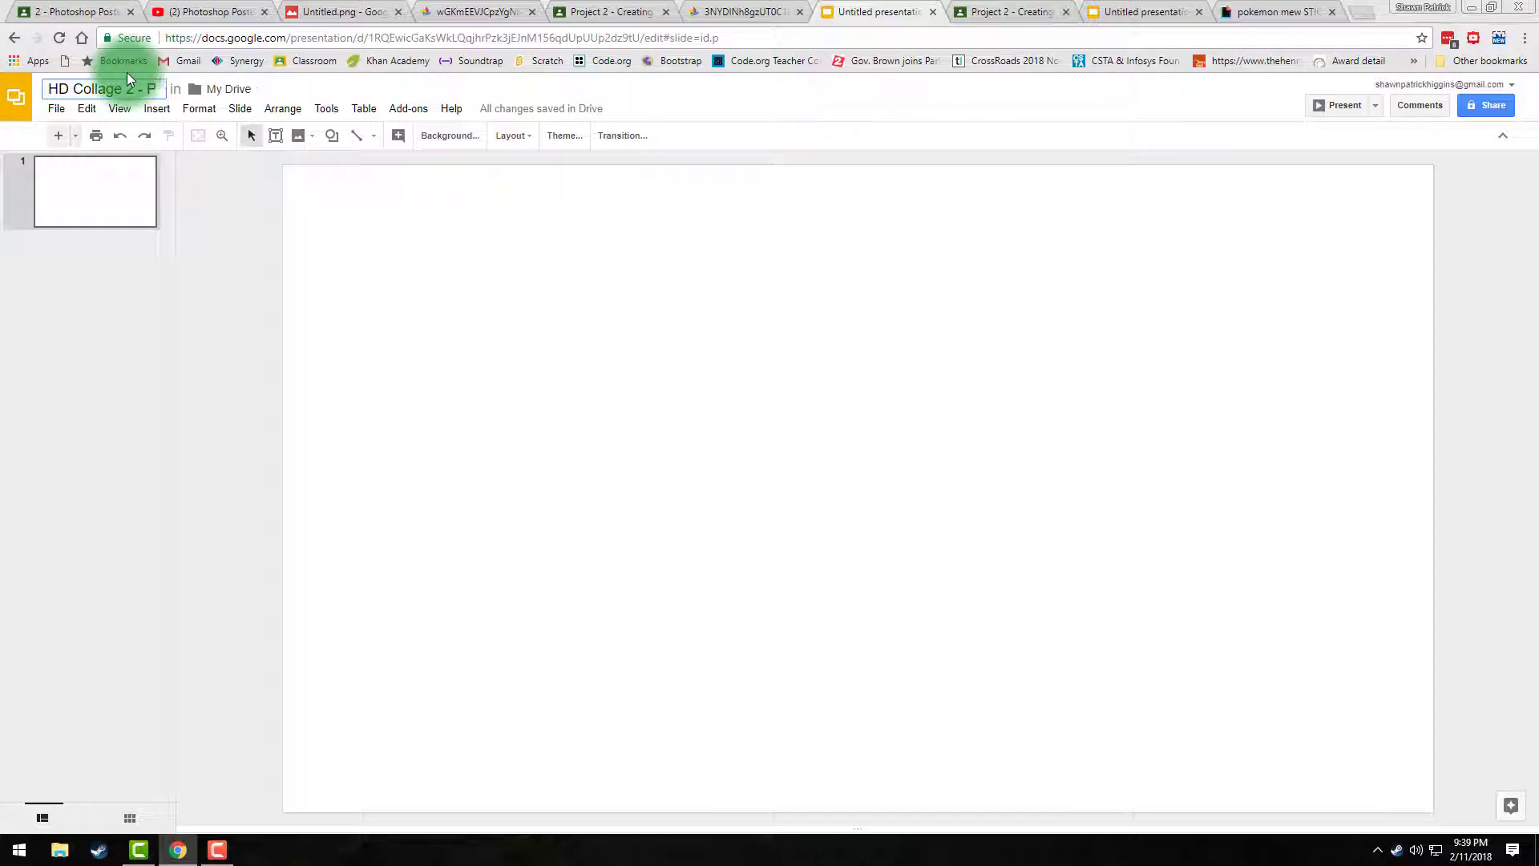
pyautogui.write('oster')
pyautogui.click(78, 178)
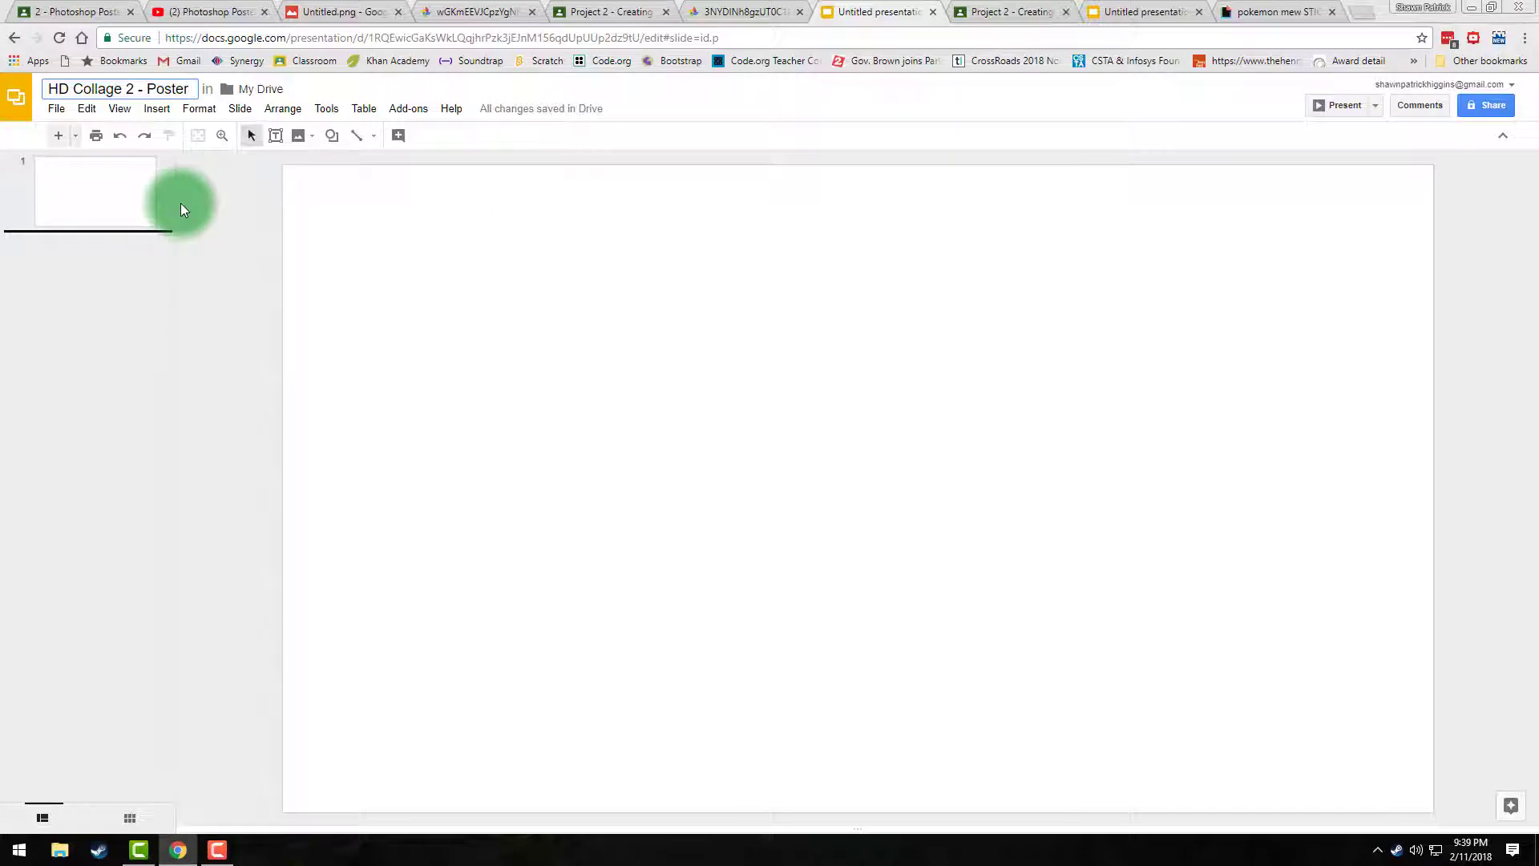
# Start the page setup and choose a custom page size measured in pixels
pyautogui.click(58, 110)
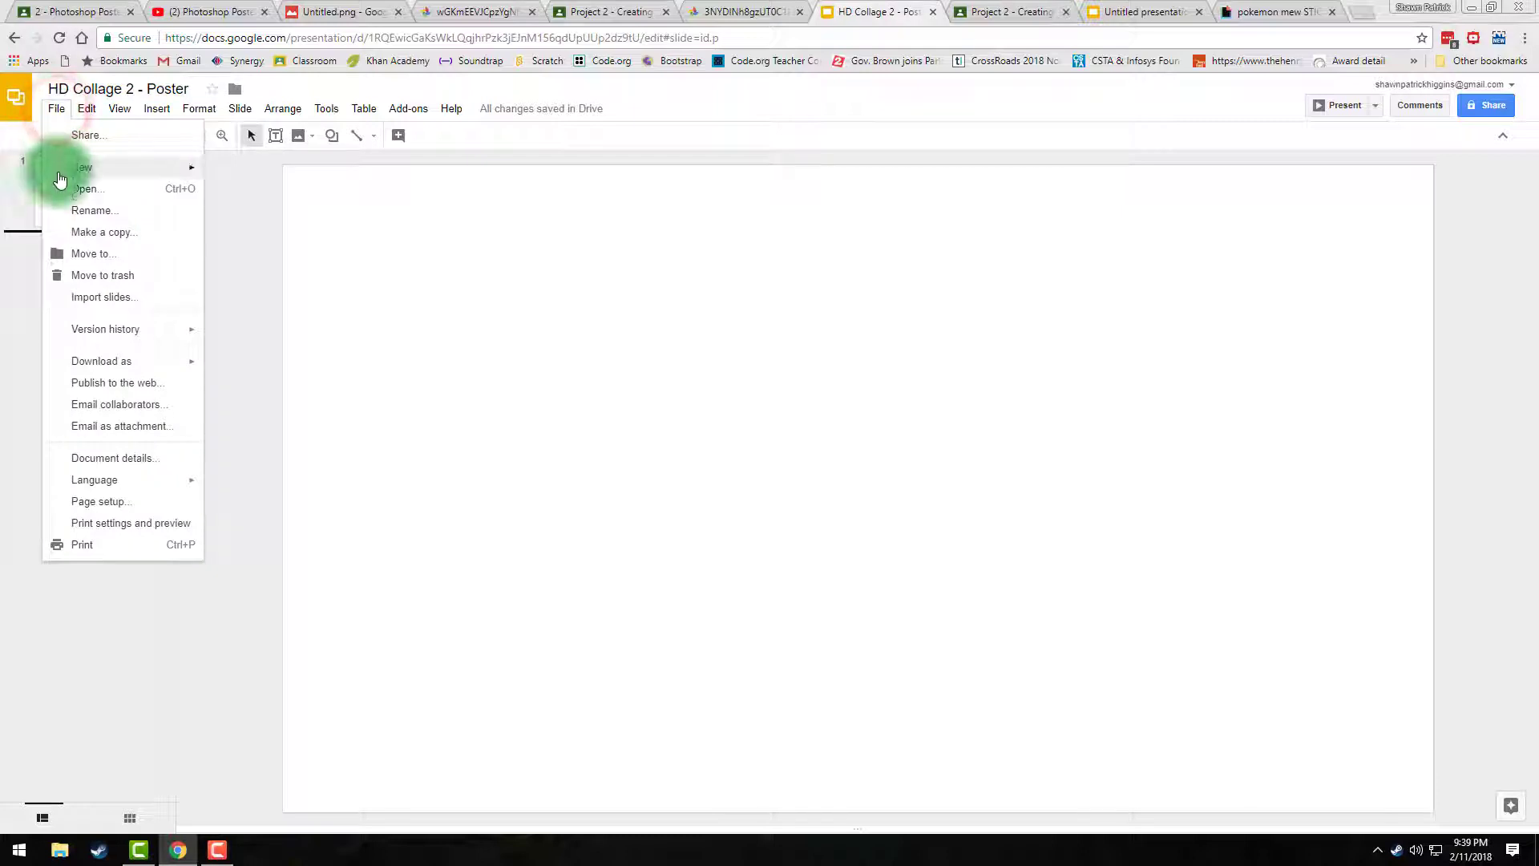
pyautogui.click(96, 503)
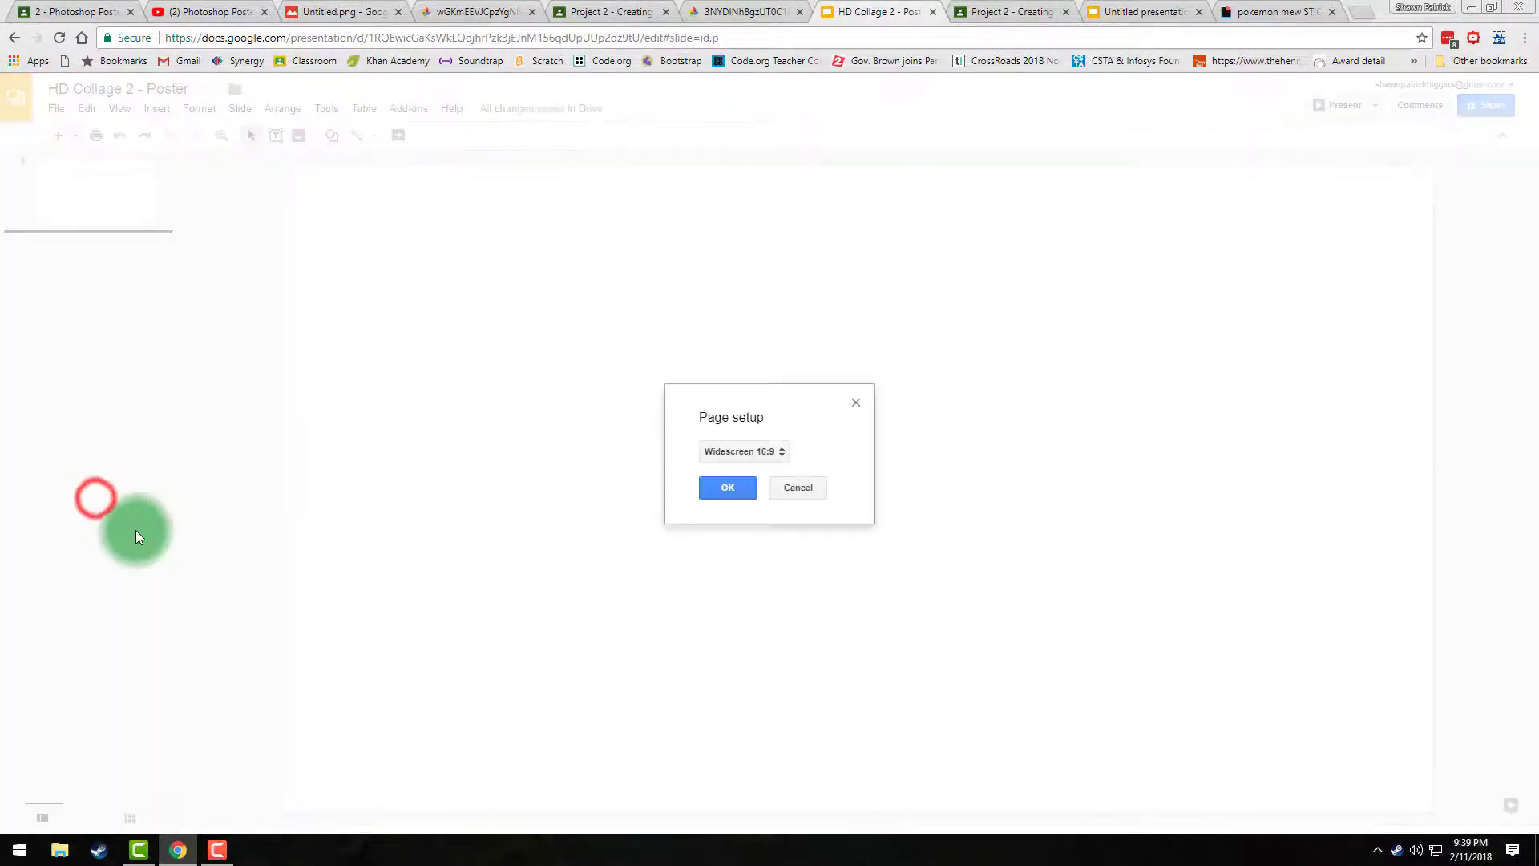
pyautogui.click(791, 455)
pyautogui.click(751, 498)
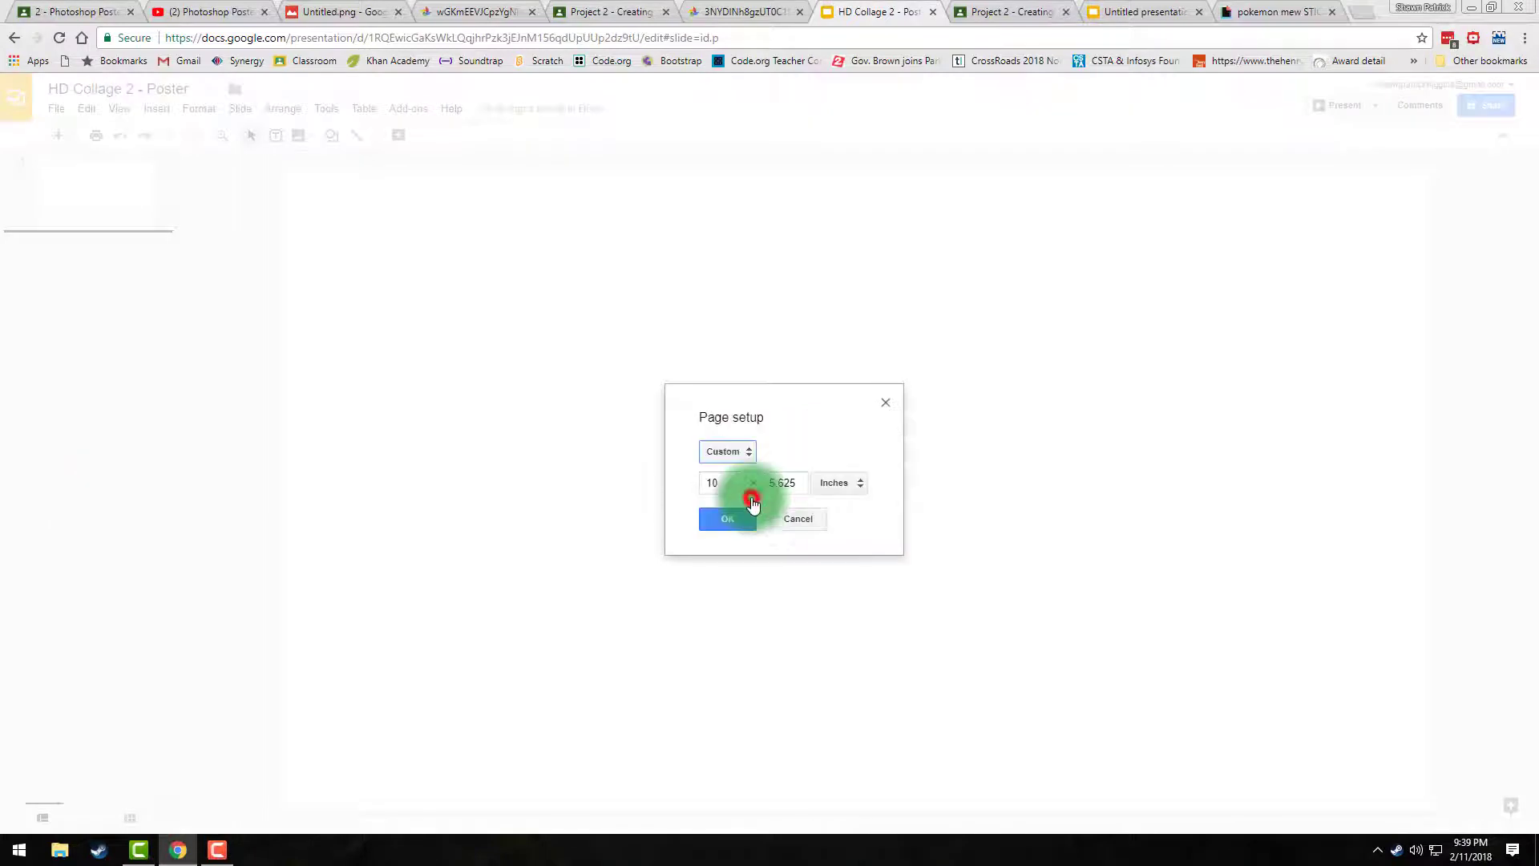
pyautogui.click(857, 485)
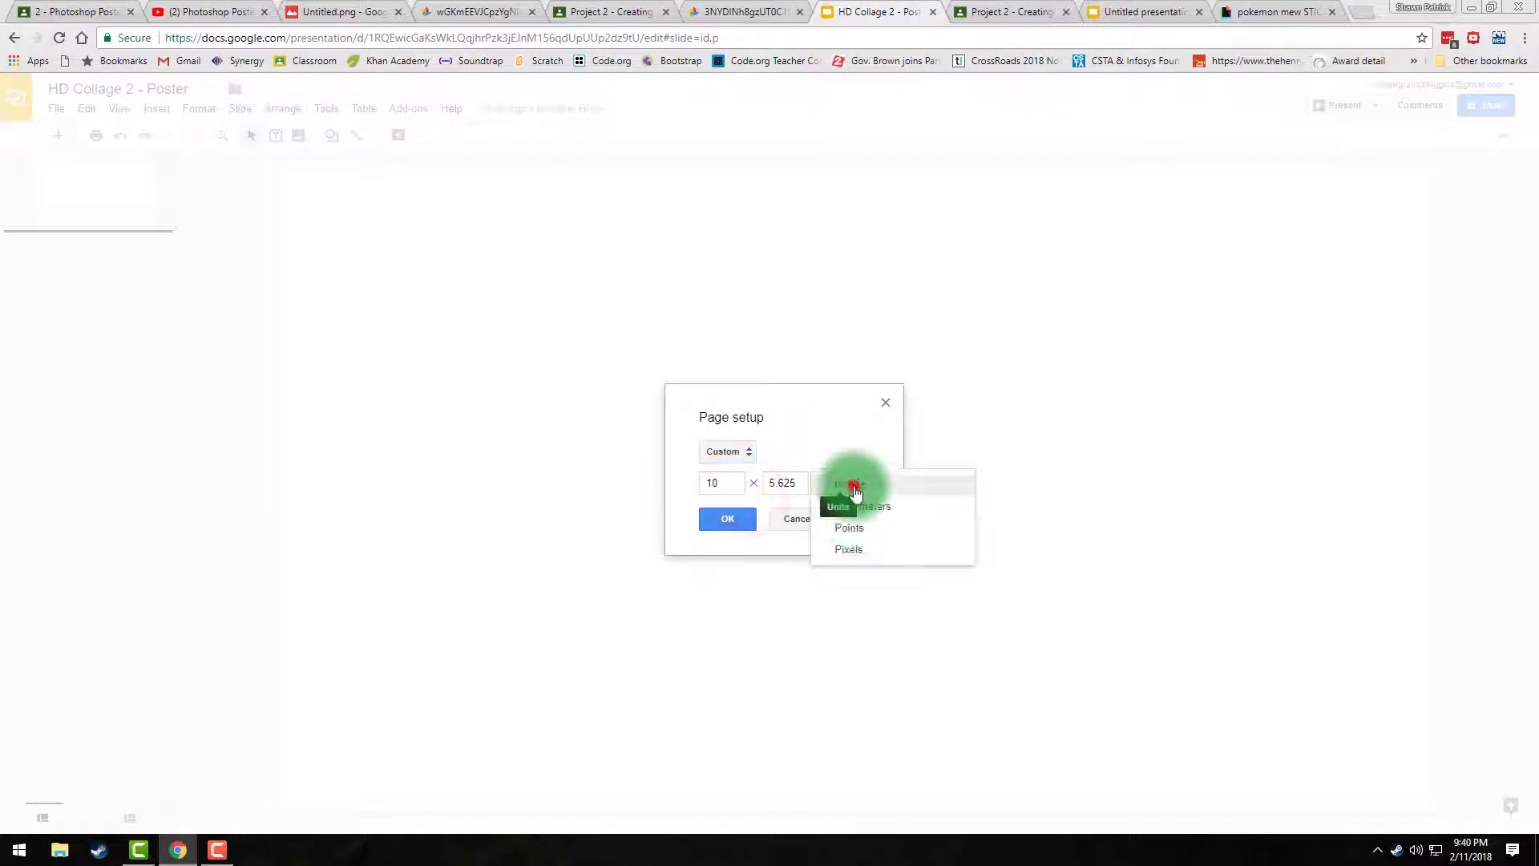
pyautogui.click(860, 557)
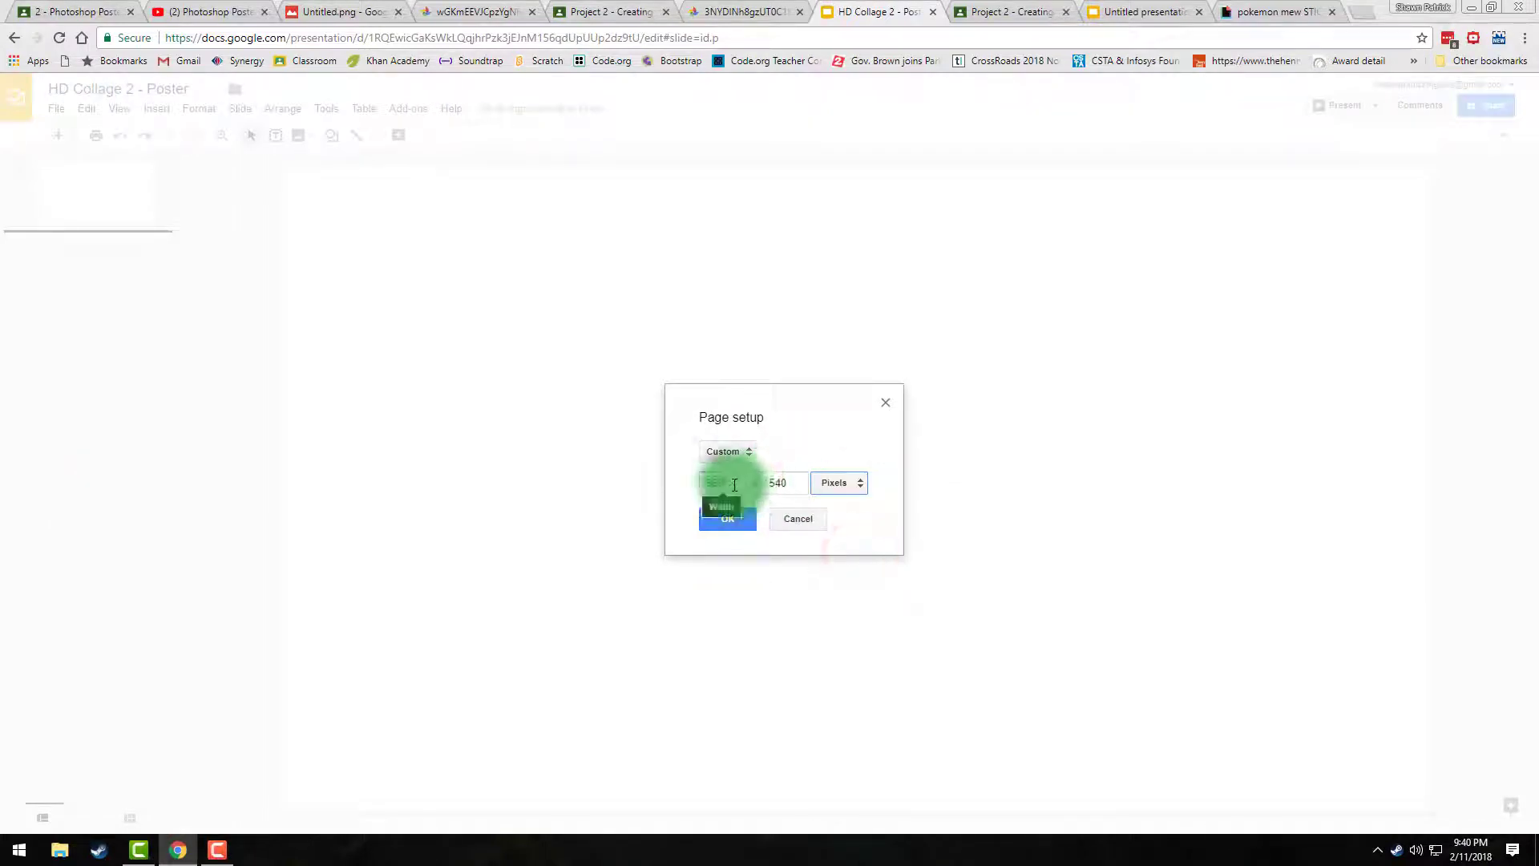
# Check the image size in the Part 3 poster video, look at the example posters, and return to the presentation's page setup
pyautogui.click(207, 11)
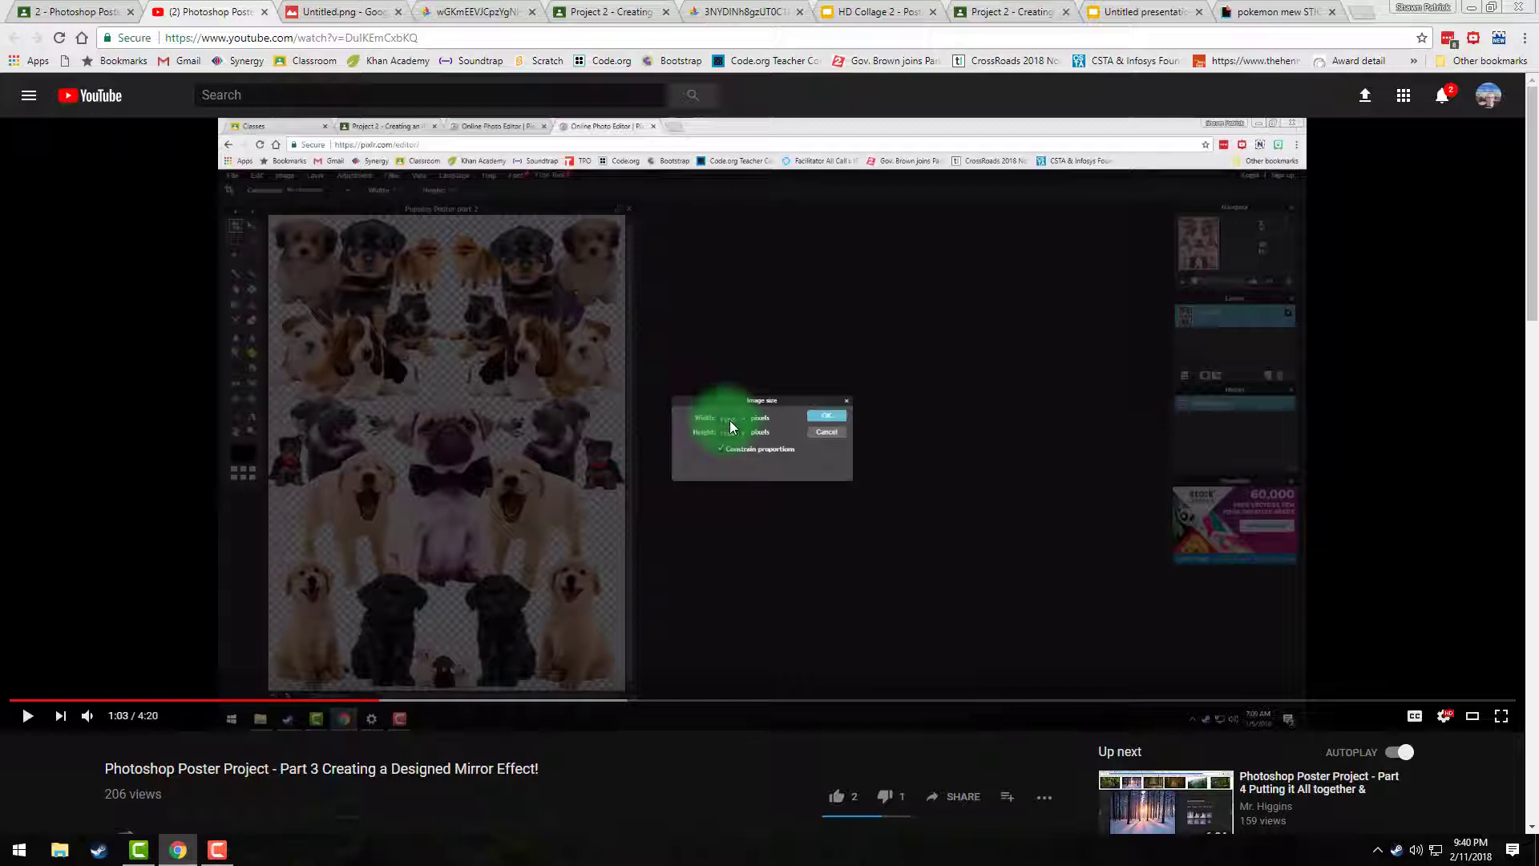
pyautogui.click(465, 11)
pyautogui.click(329, 12)
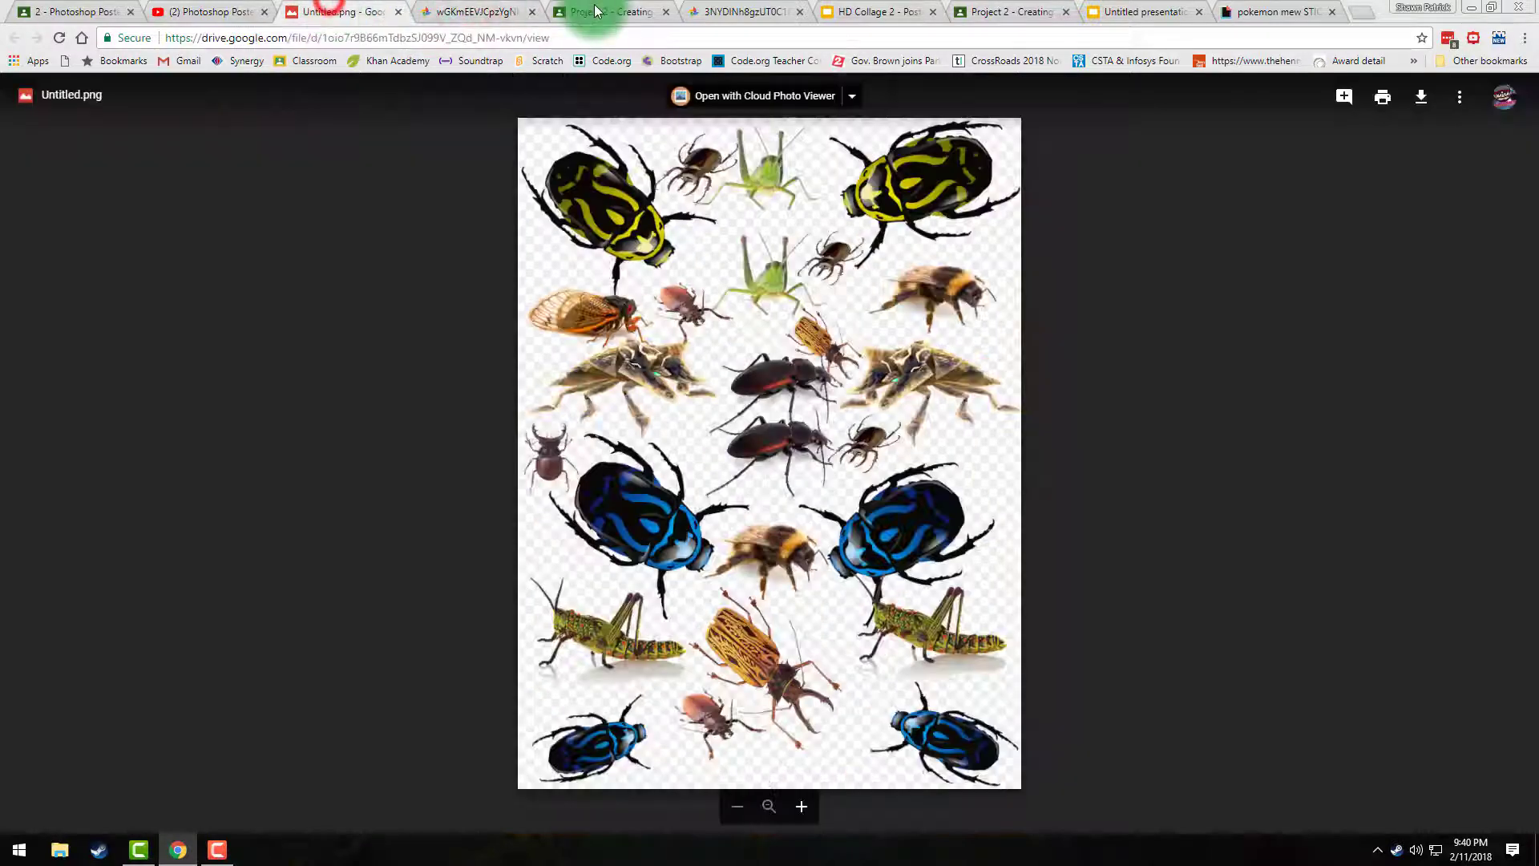
pyautogui.click(851, 11)
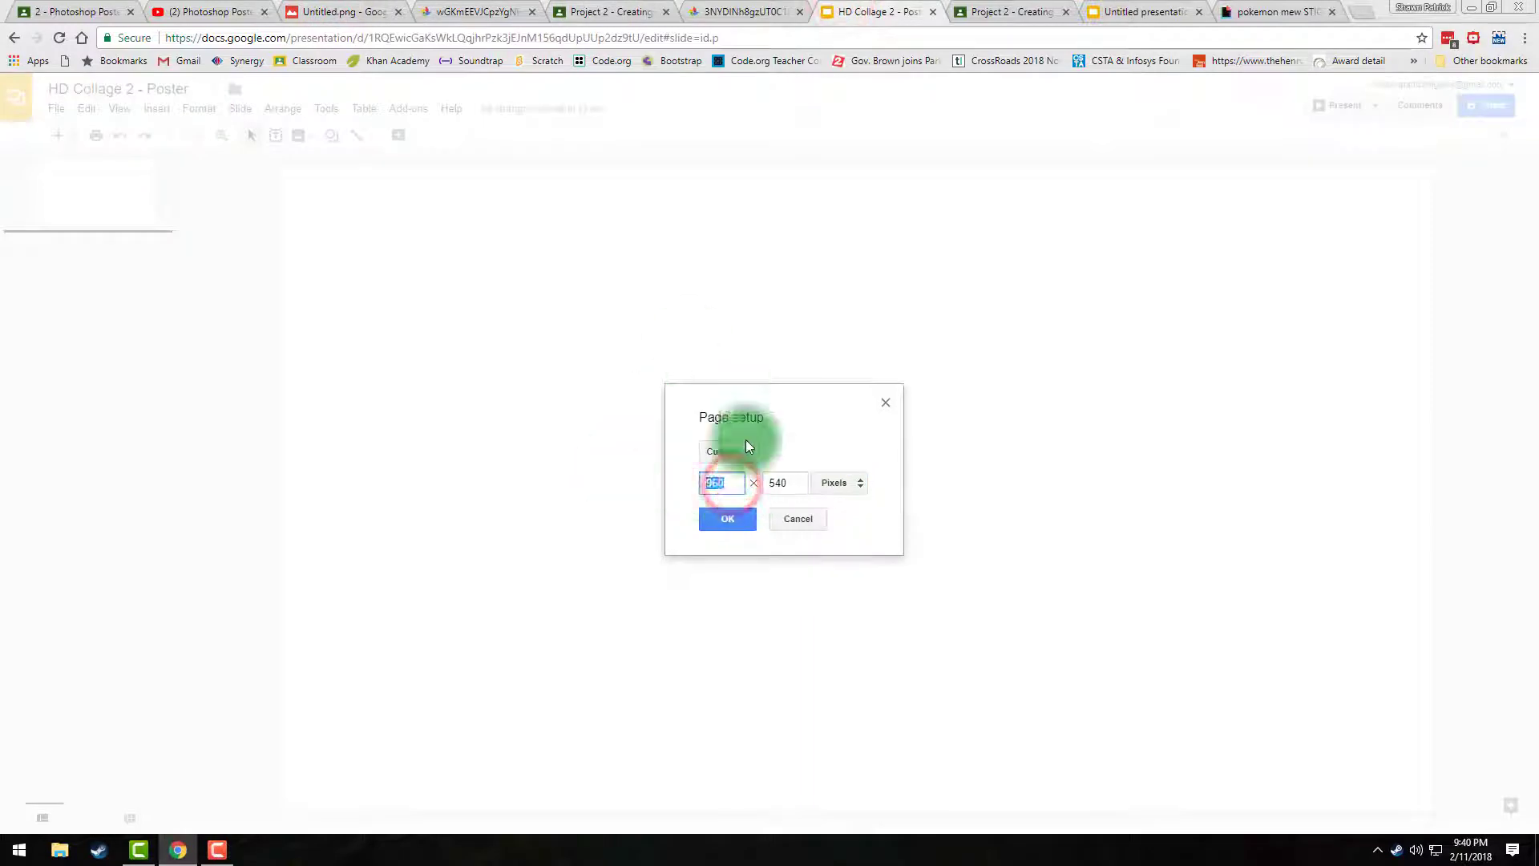
# Set the custom page size to 1536 × 2048 pixels and apply it to the presentation
pyautogui.write('15')
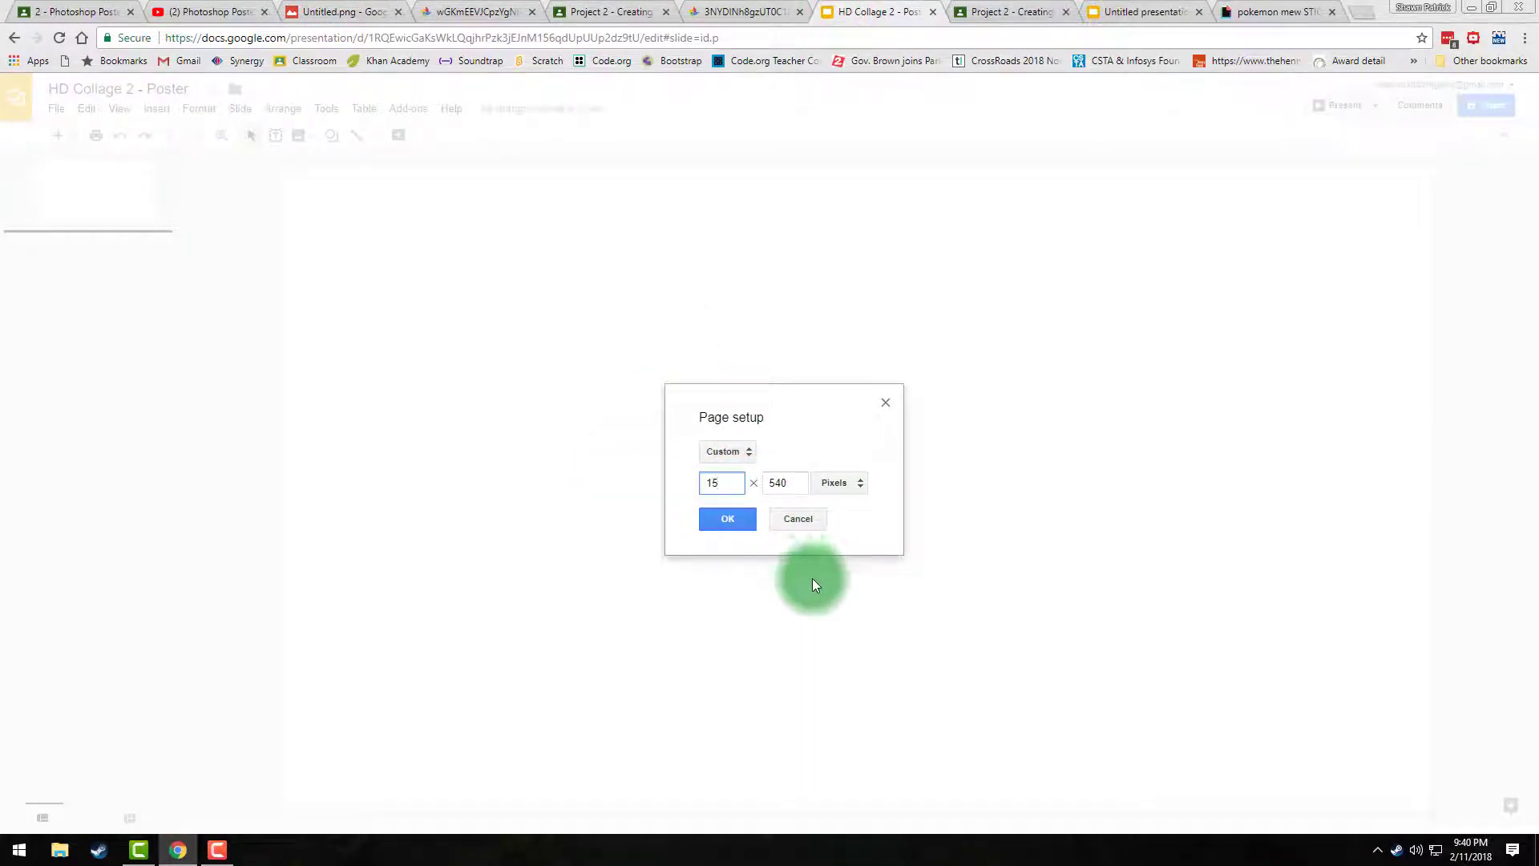
pyautogui.write('00')
pyautogui.moveTo(795, 484); pyautogui.dragTo(733, 491)
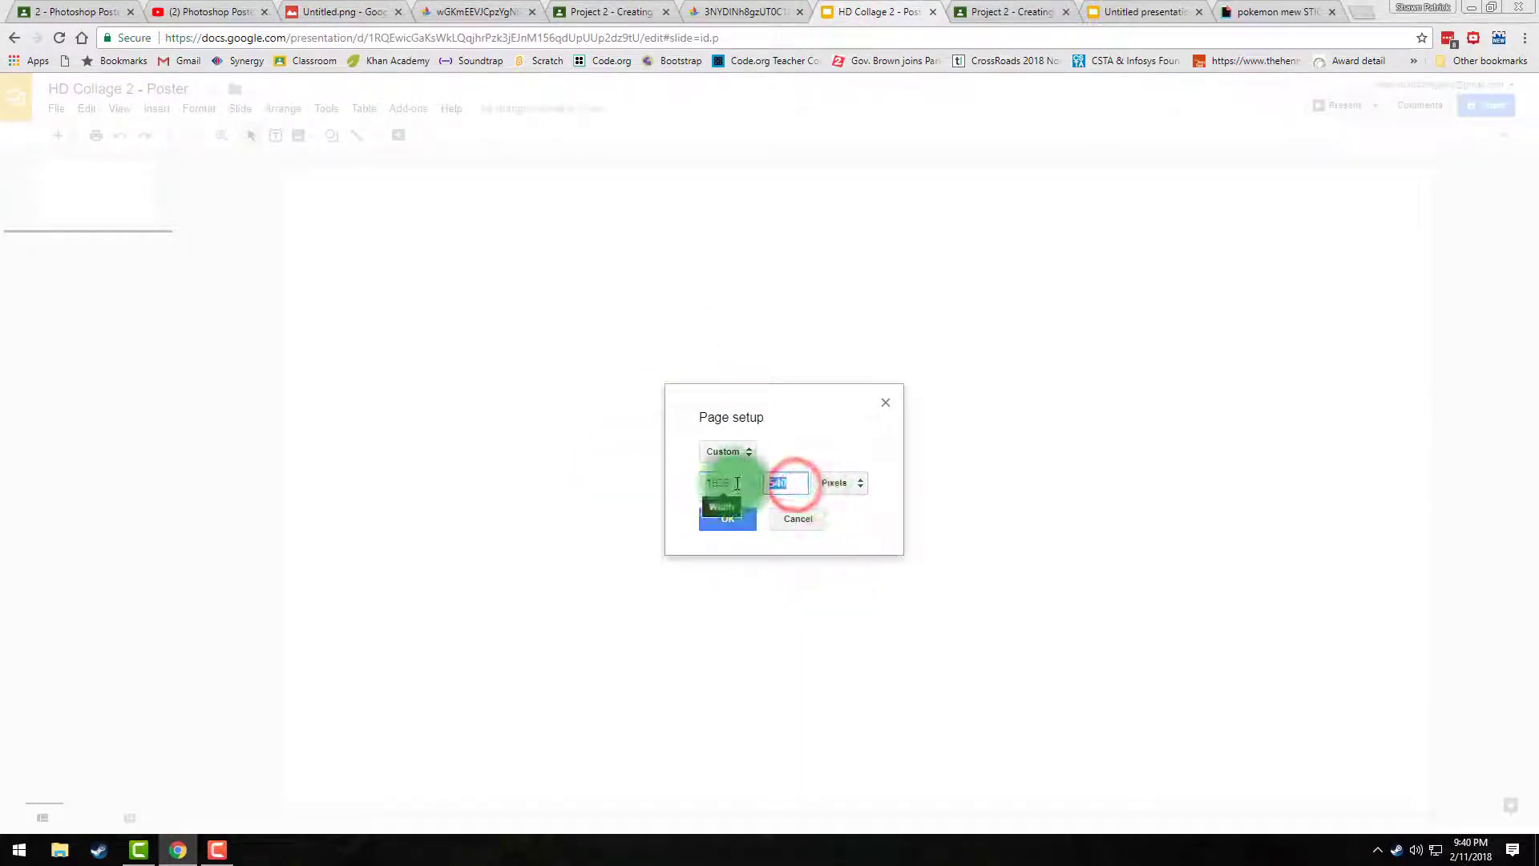
pyautogui.write('2048')
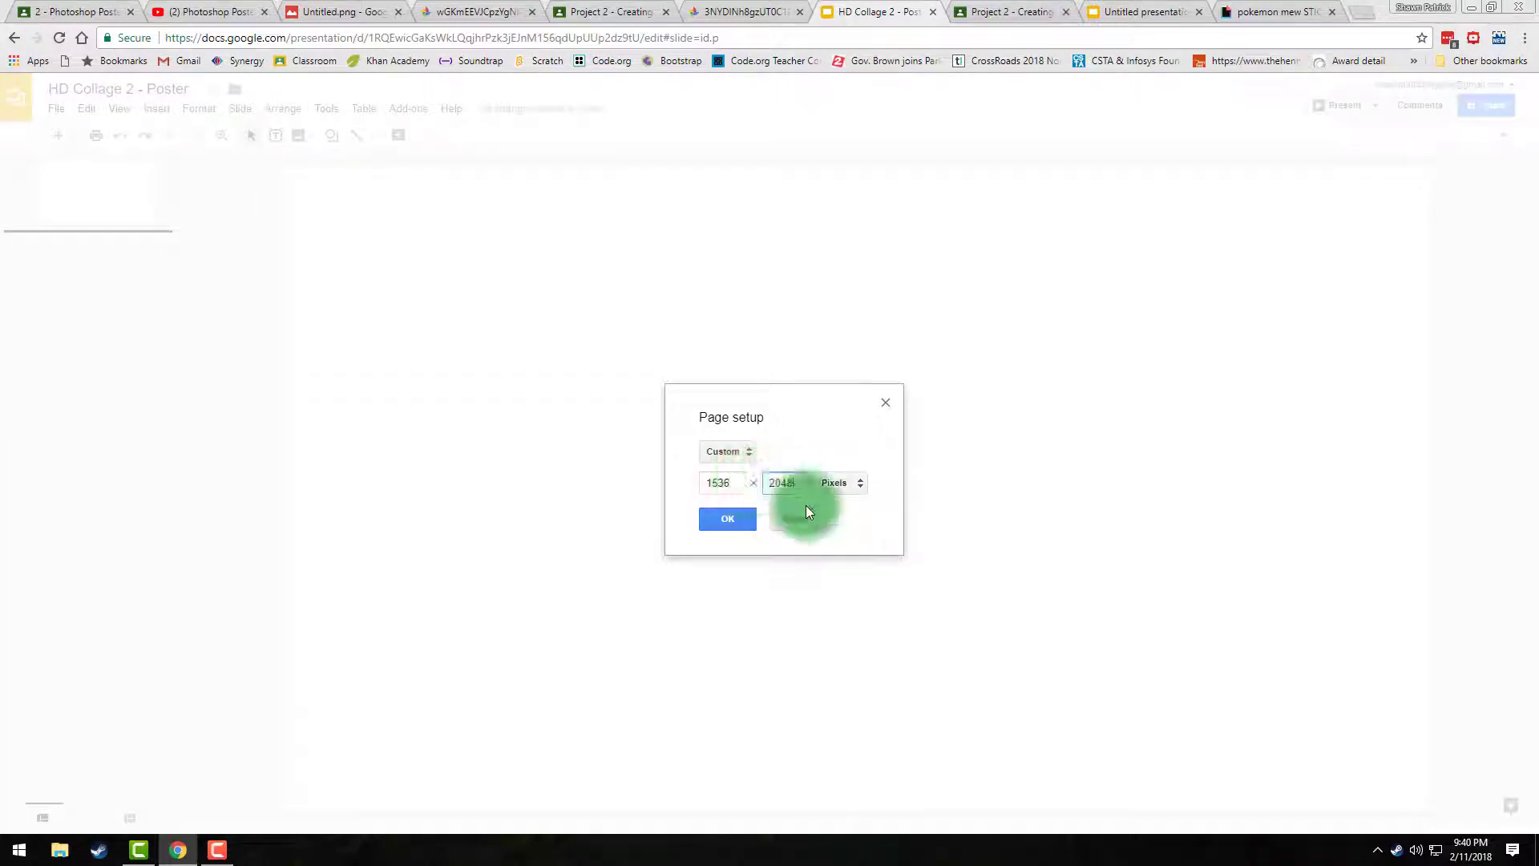
pyautogui.click(737, 518)
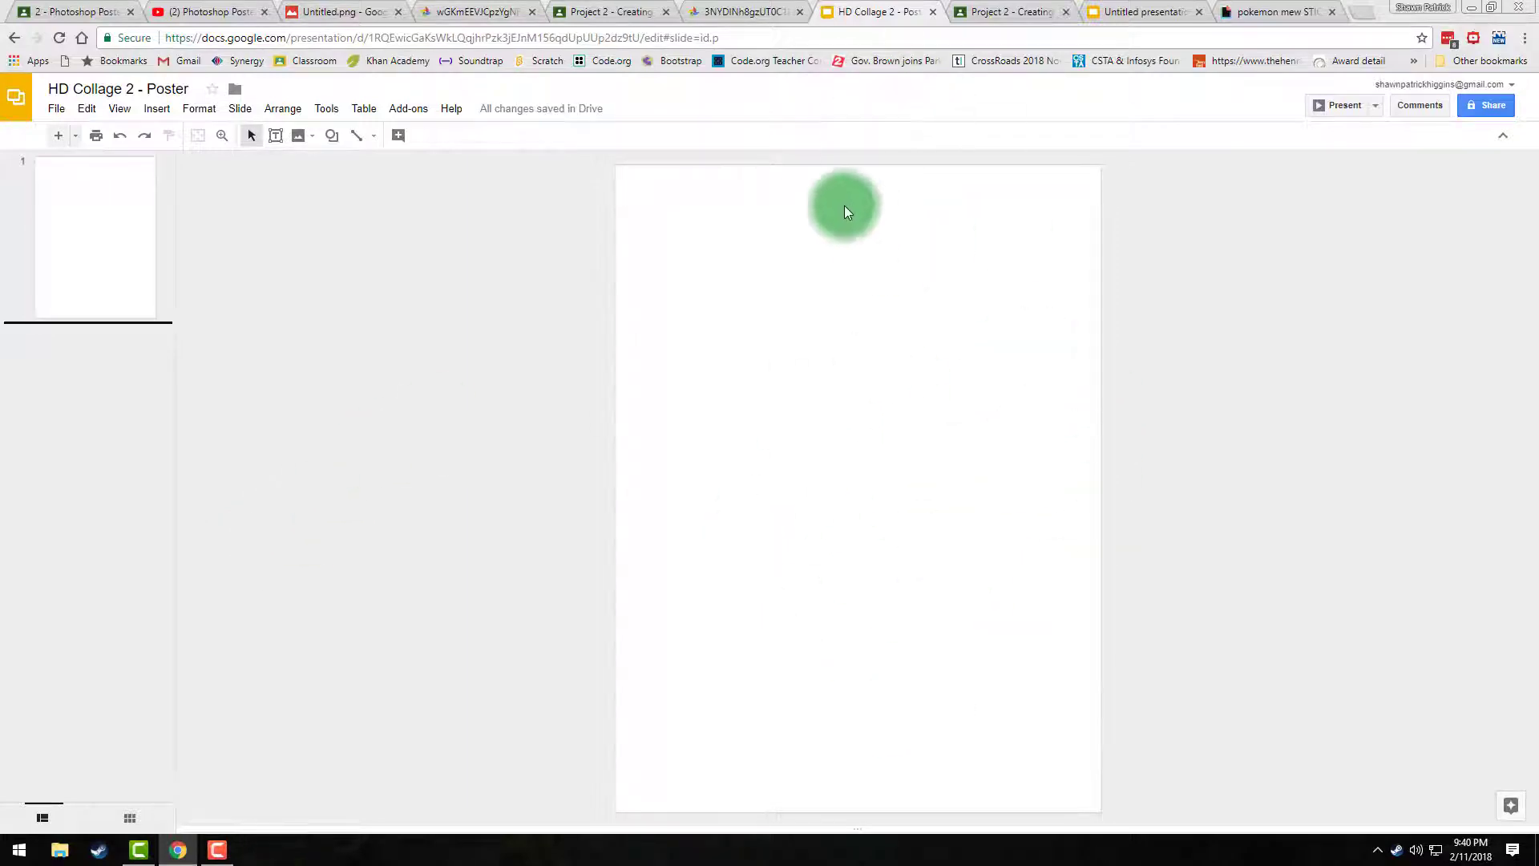
# Review the soccer, Gang Beasts and dog example posters again, and return to the HD Collage 2 - Poster presentation
pyautogui.click(730, 12)
pyautogui.click(617, 11)
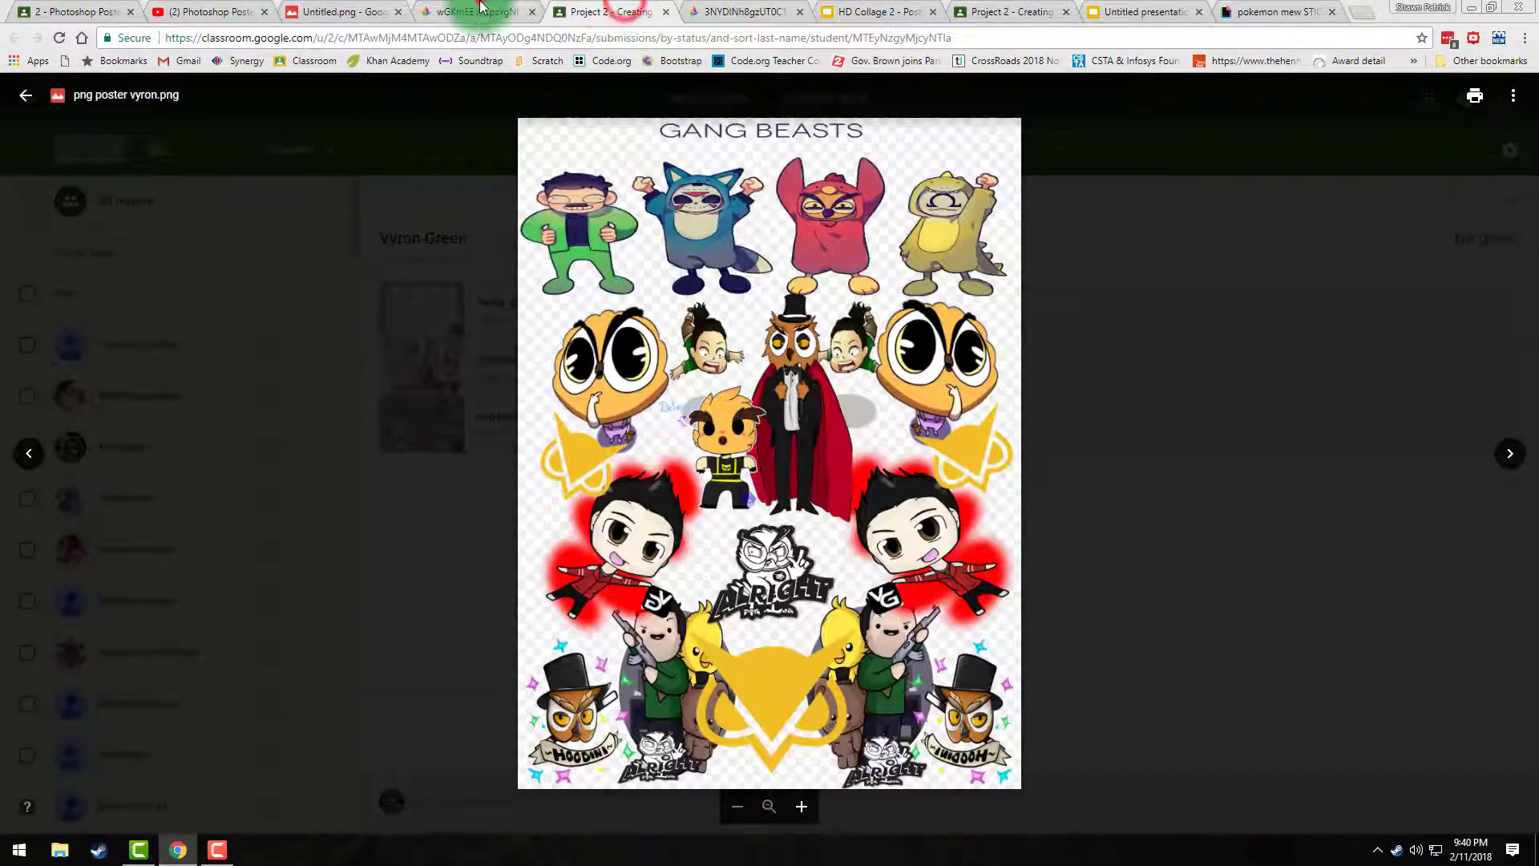
pyautogui.click(481, 11)
pyautogui.click(617, 11)
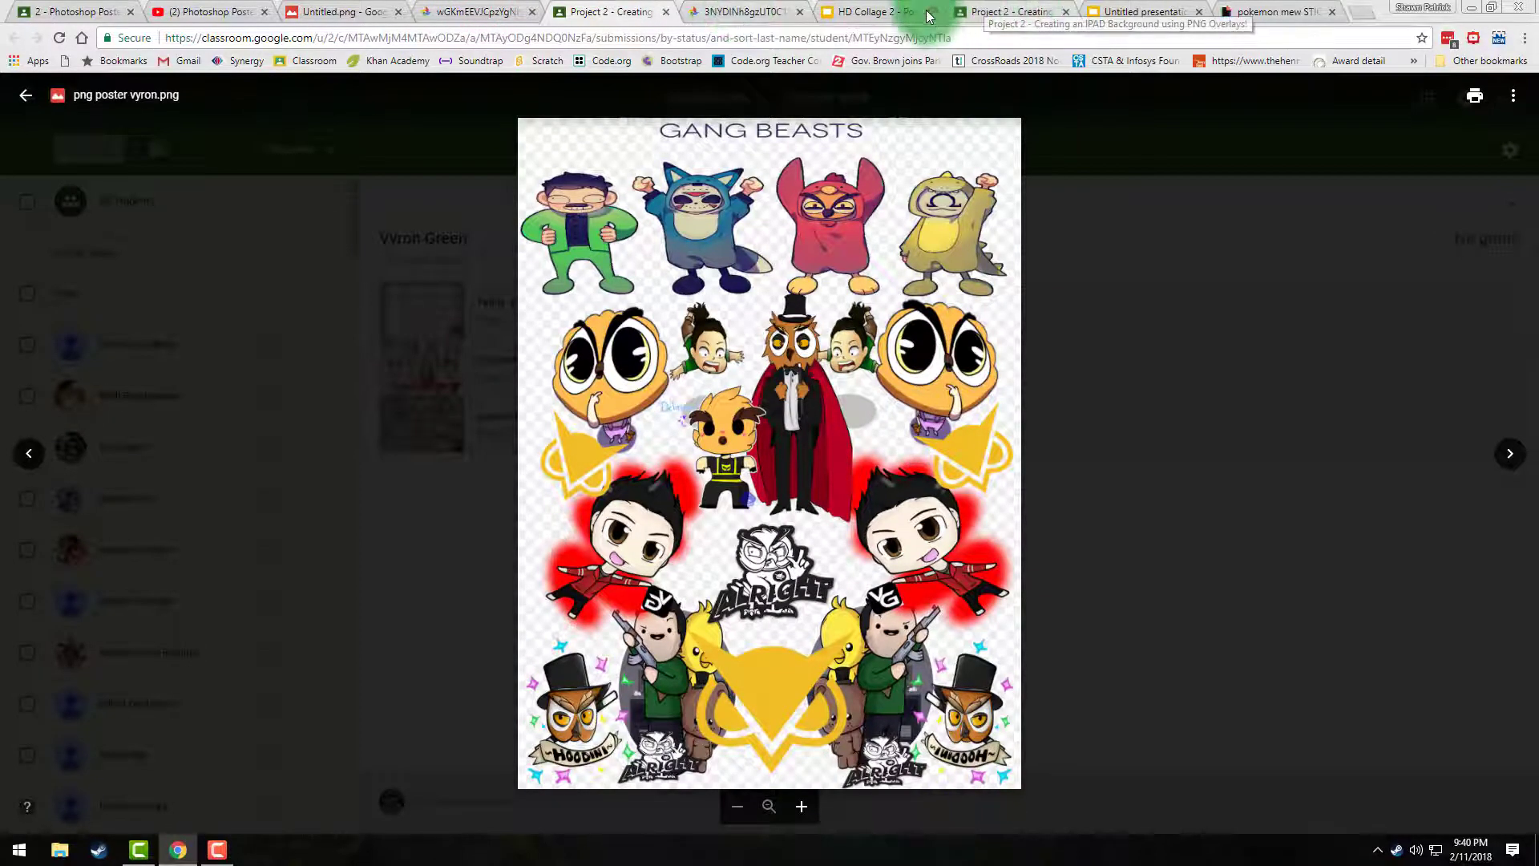
pyautogui.click(901, 13)
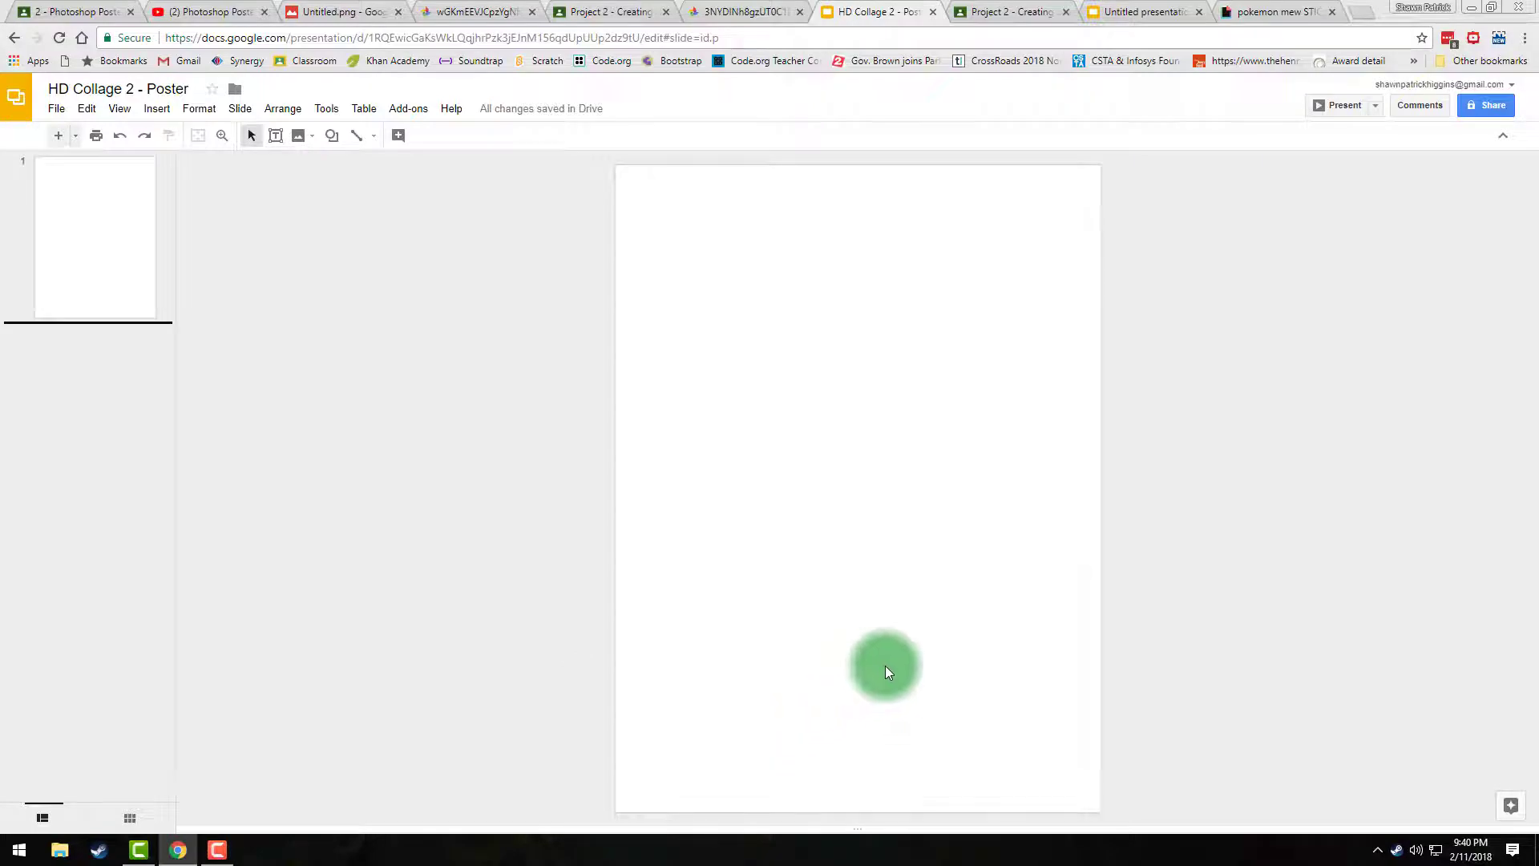
# Check the Pokémon example poster and the started Pokémon collage, and open the Togepi sticker from GIPHY's related stickers
pyautogui.hotkey('ctrl', 'Tab')
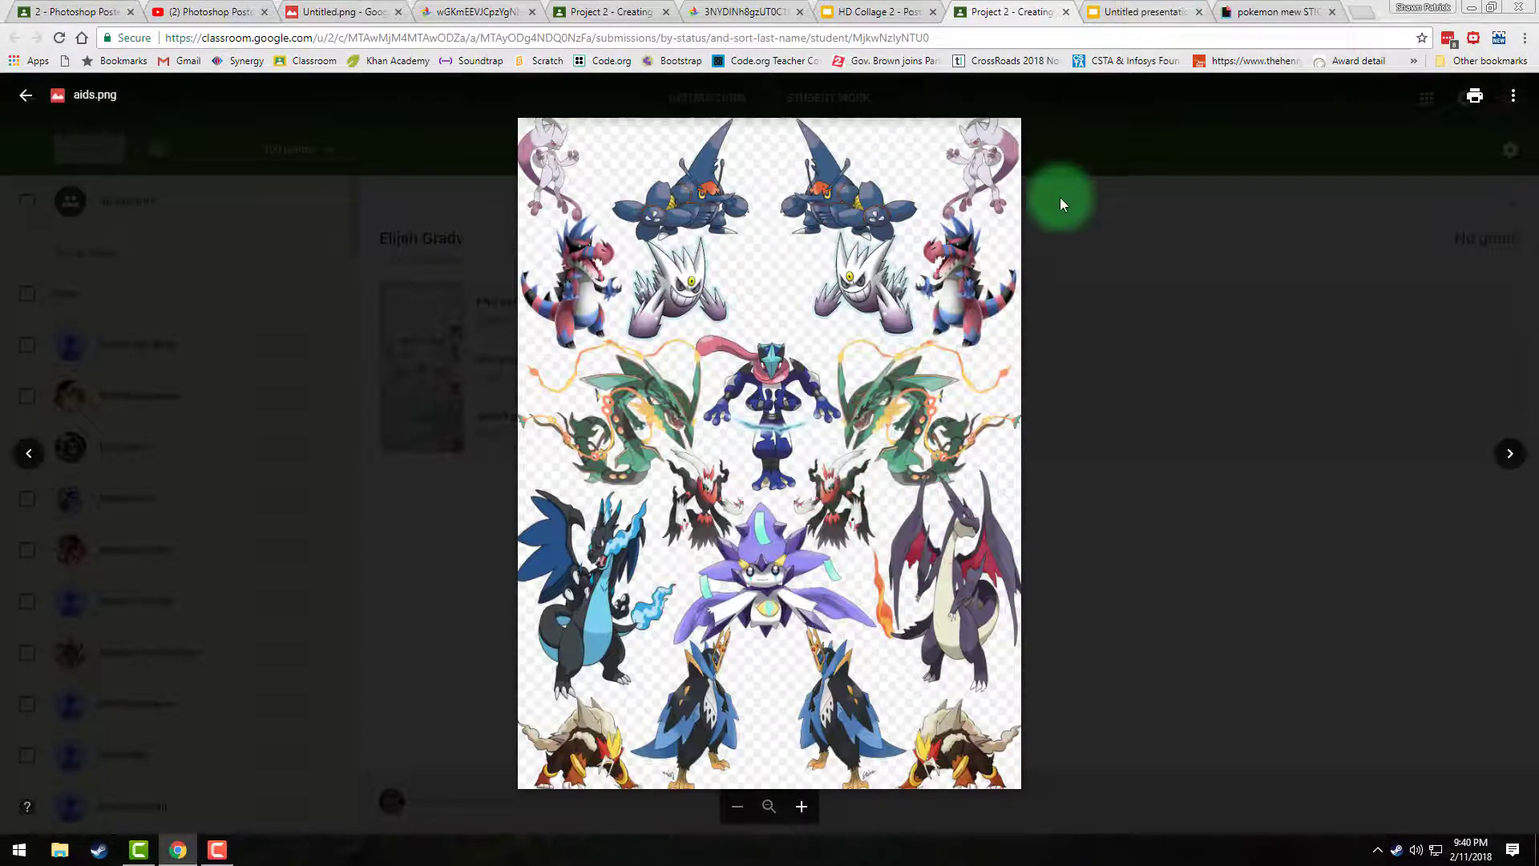
pyautogui.click(1133, 11)
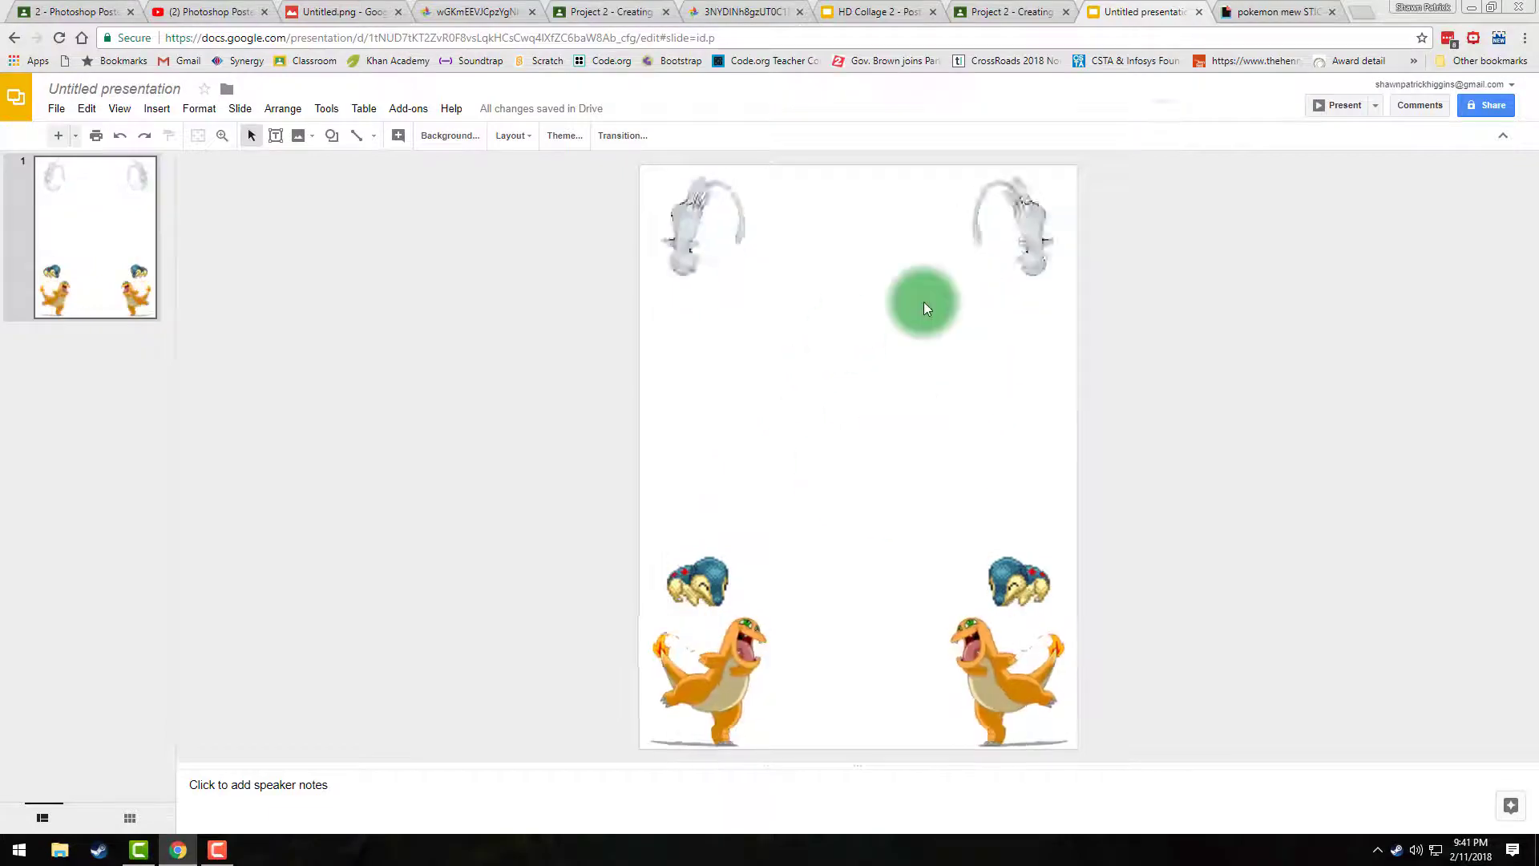
pyautogui.click(1321, 16)
pyautogui.scroll(-10, 922, 734)
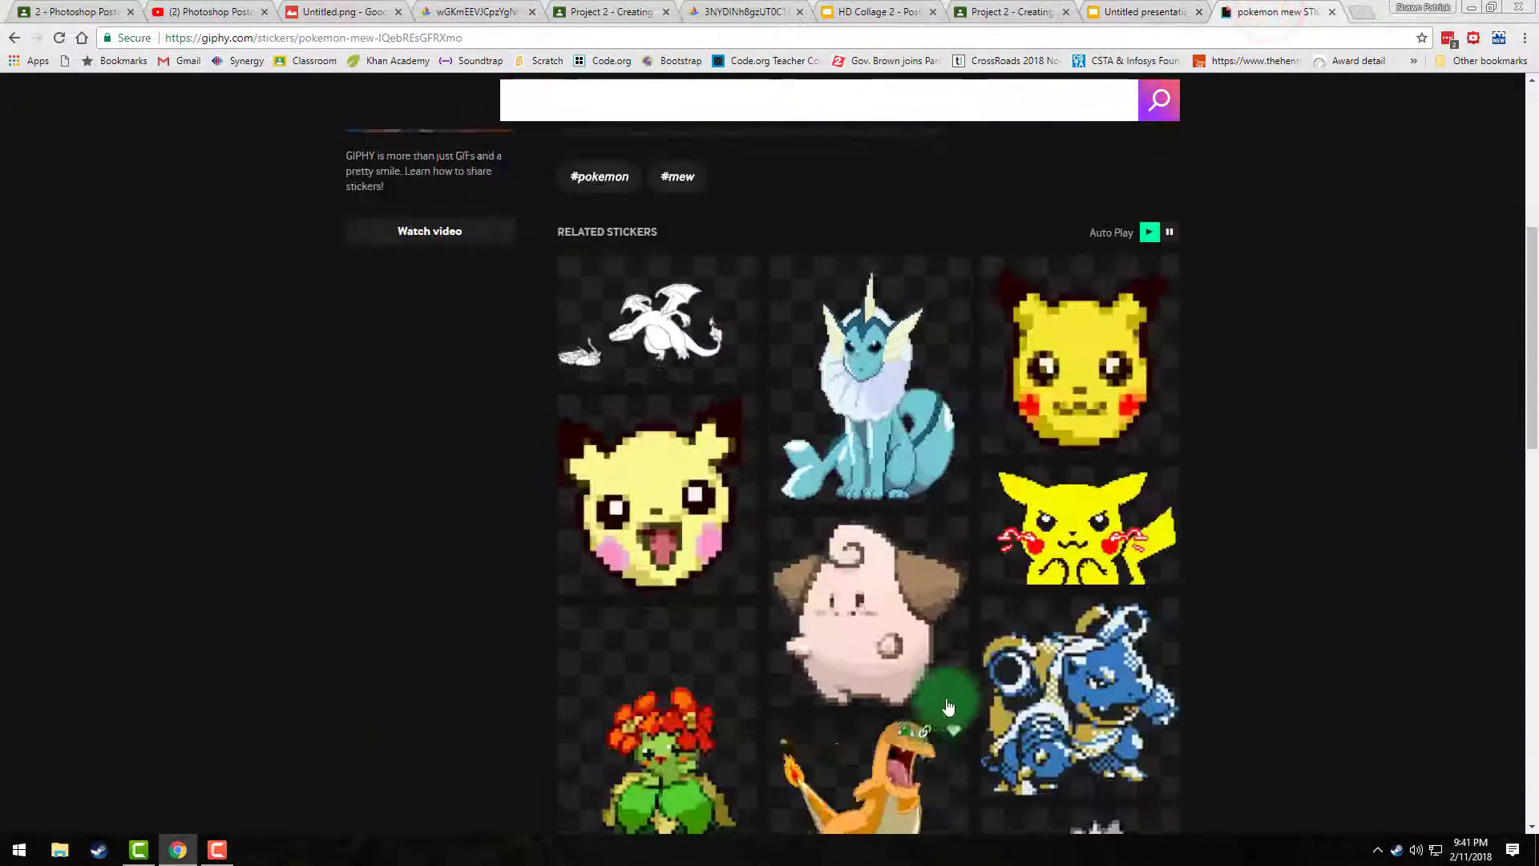
pyautogui.scroll(-15, 947, 276)
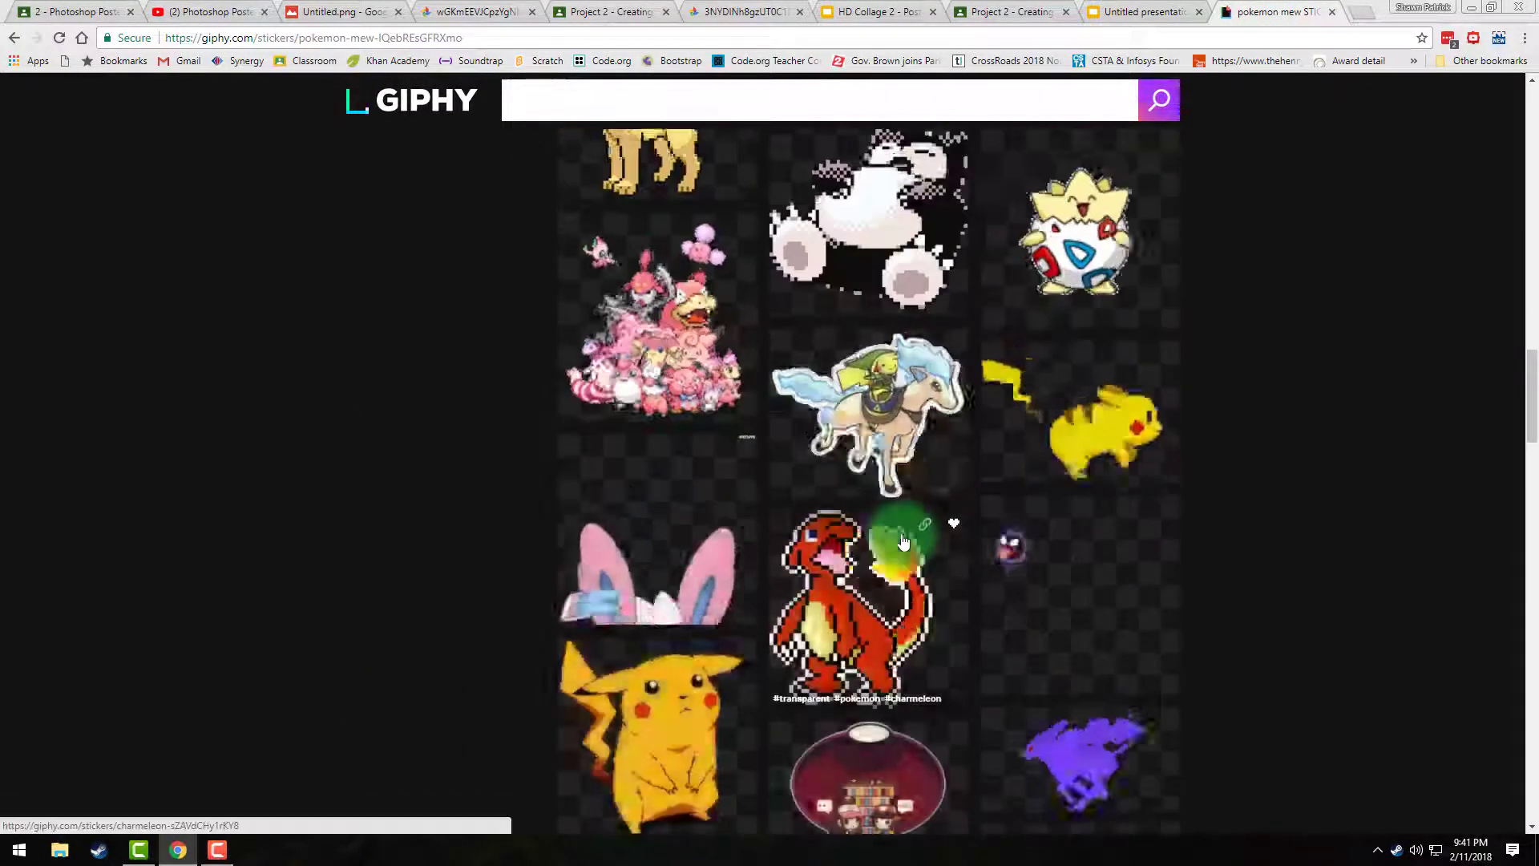
pyautogui.scroll(-4, 961, 493)
pyautogui.click(1119, 255)
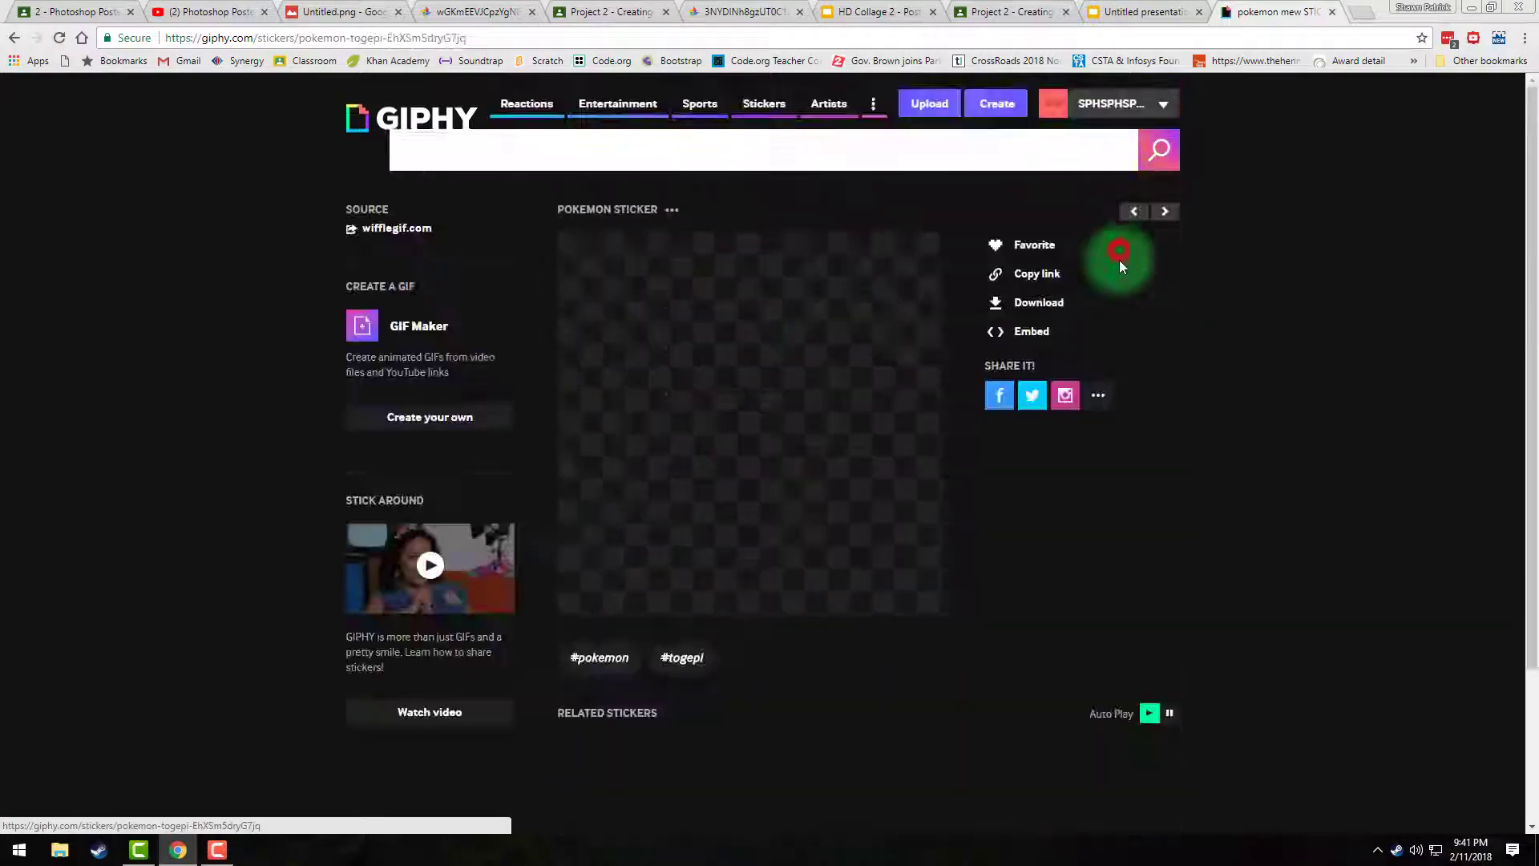
# Add the Togepi sticker above the right-hand Cyndaquil in the untitled presentation and place a duplicate above the left-hand Cyndaquil
pyautogui.moveTo(713, 417); pyautogui.dragTo(1054, 519)
pyautogui.click(970, 567)
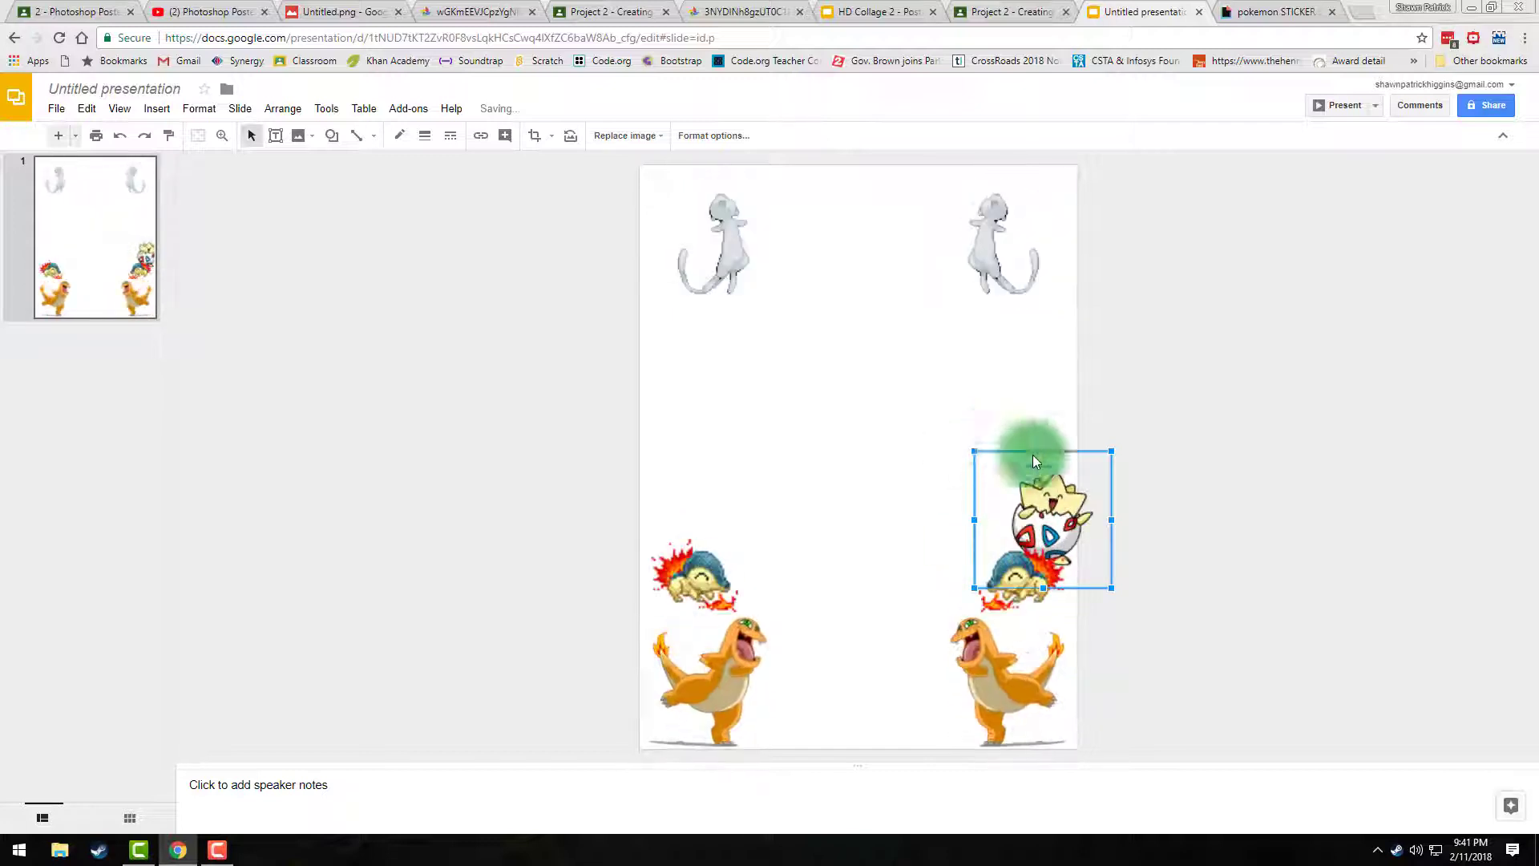
pyautogui.hotkey('ctrl', 'd')
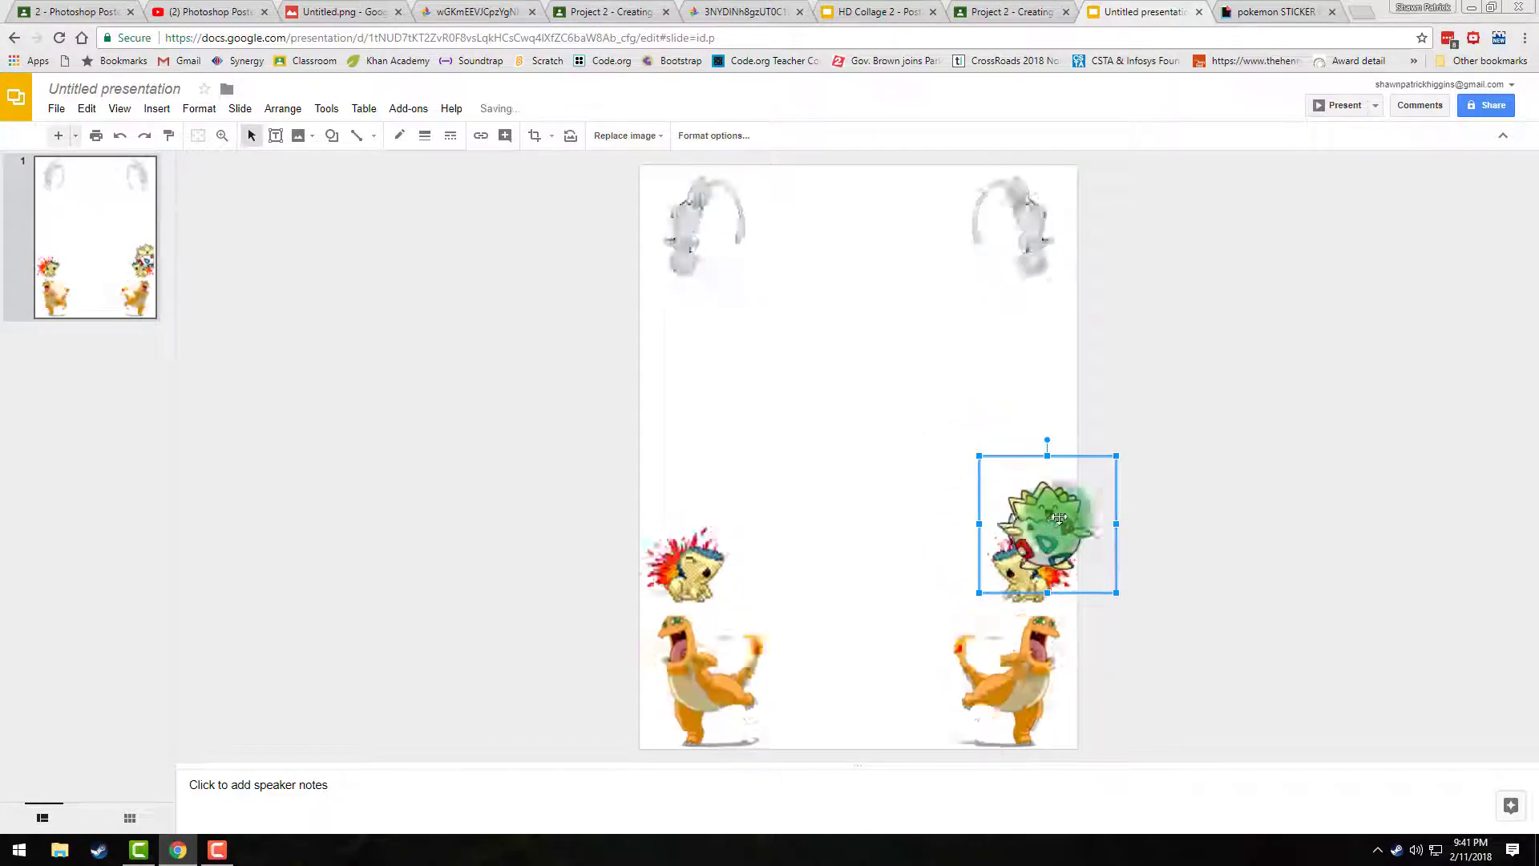
pyautogui.moveTo(735, 506); pyautogui.dragTo(714, 517)
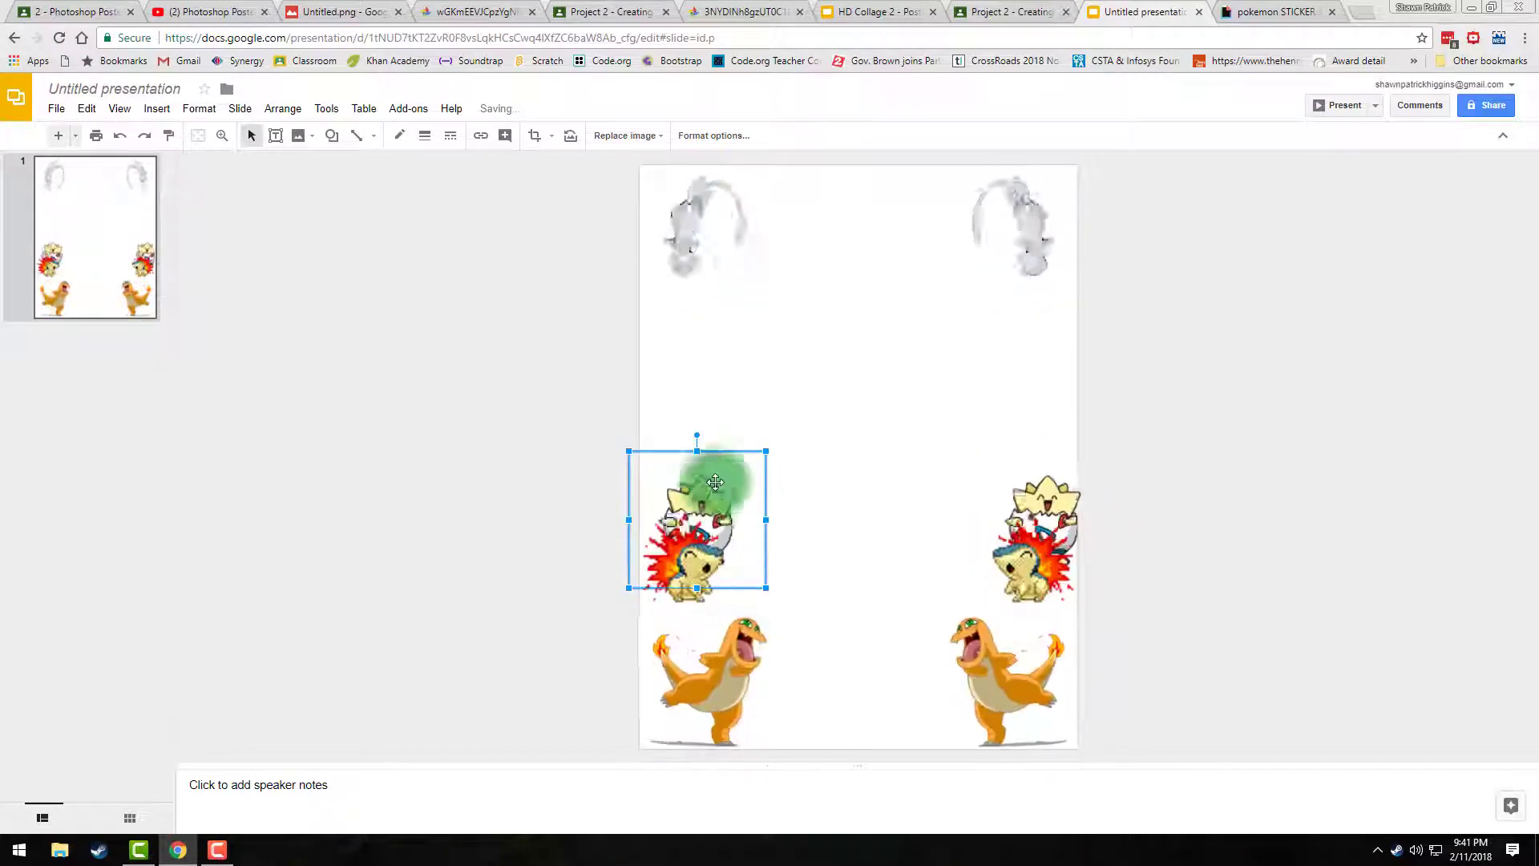
# Flip the left Togepi copy horizontally and open the recolor choices in its format options
pyautogui.rightClick(688, 503)
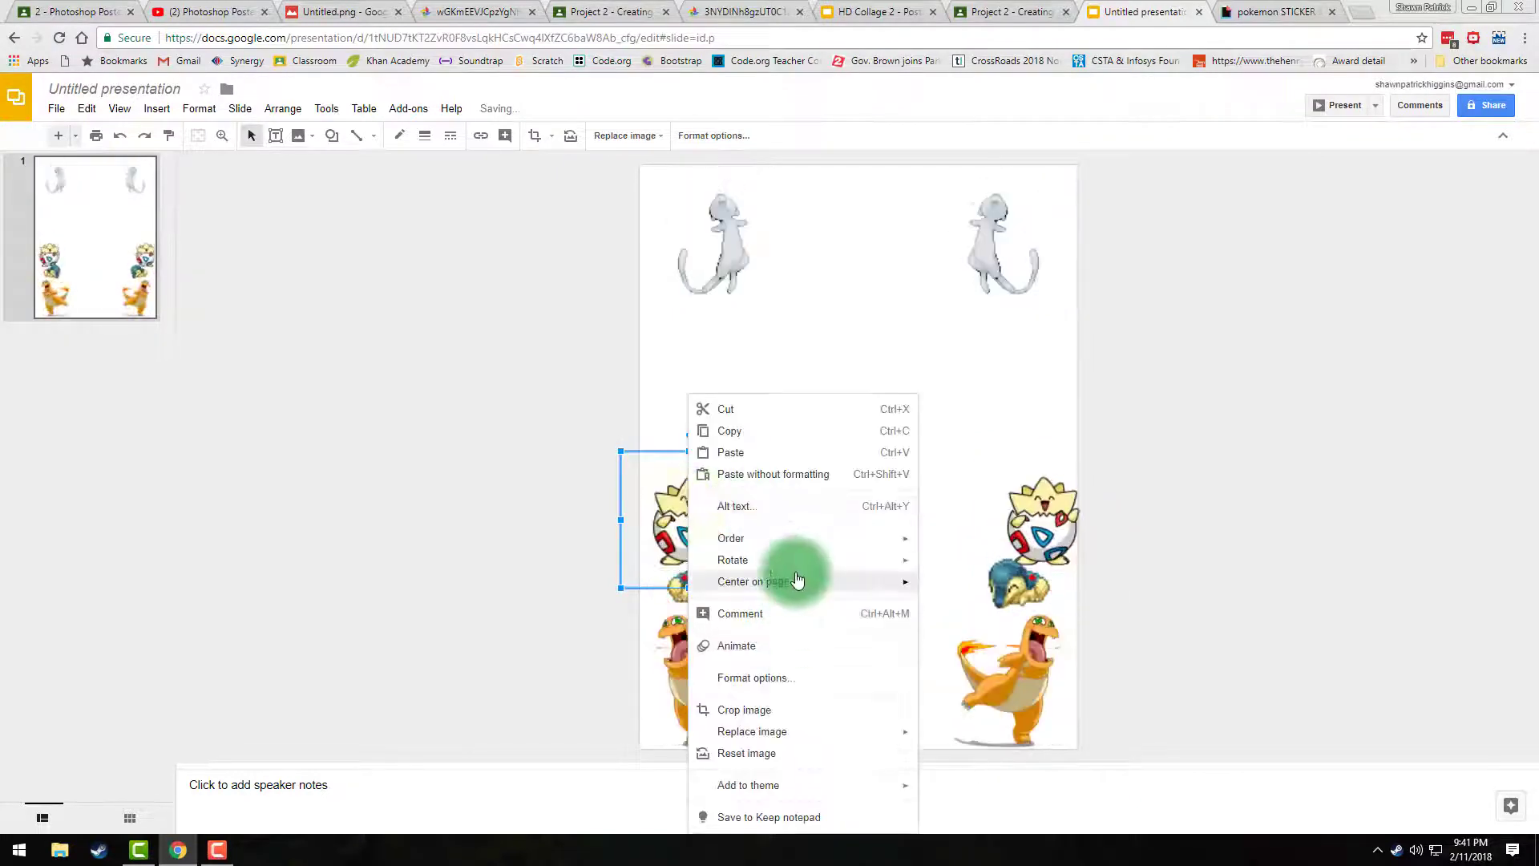
pyautogui.moveTo(802, 567)
pyautogui.click(984, 608)
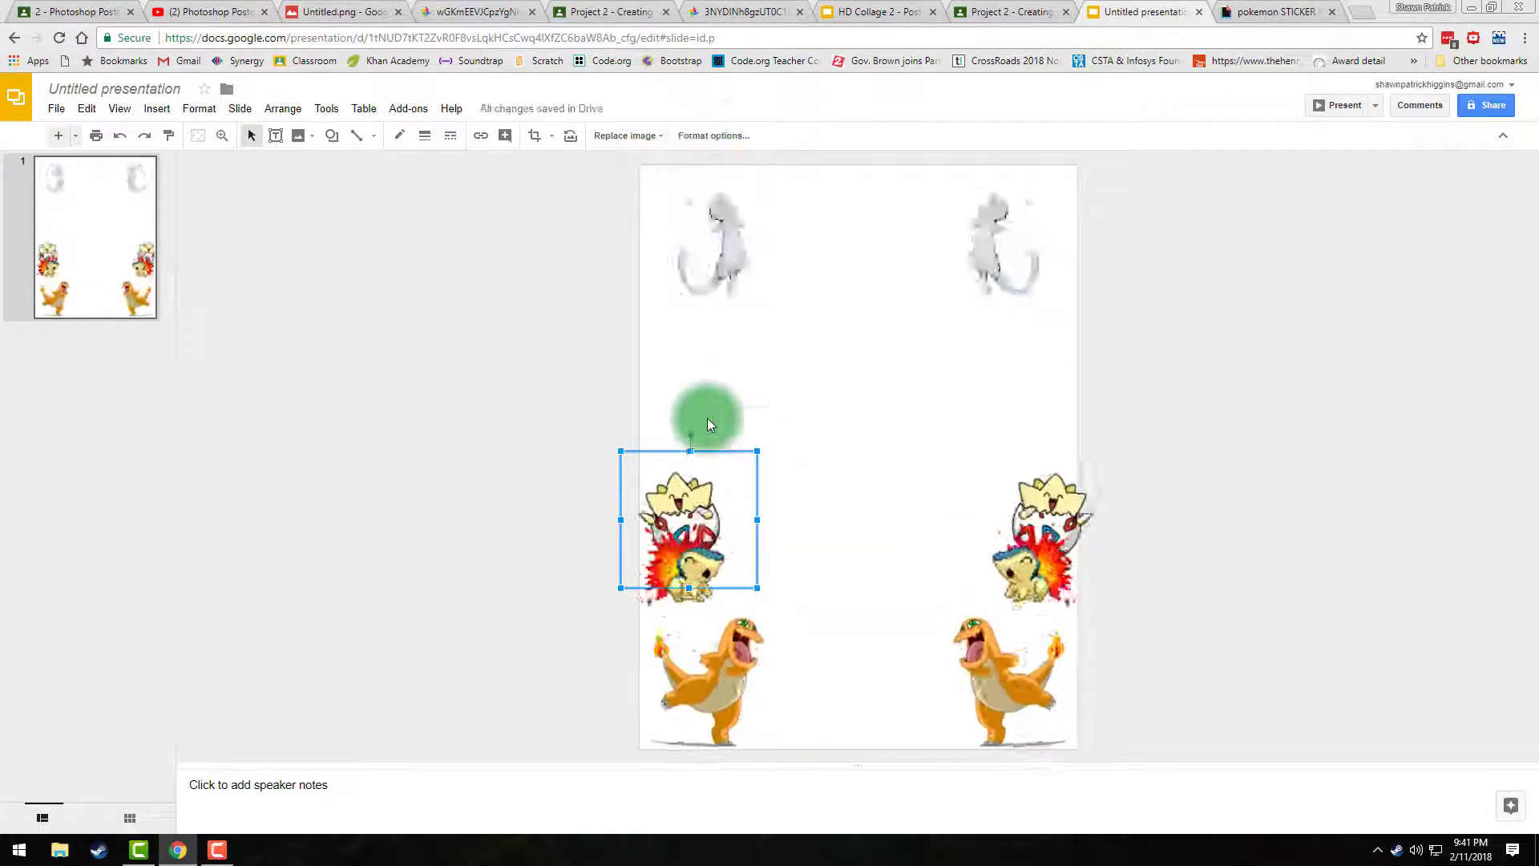
pyautogui.click(725, 135)
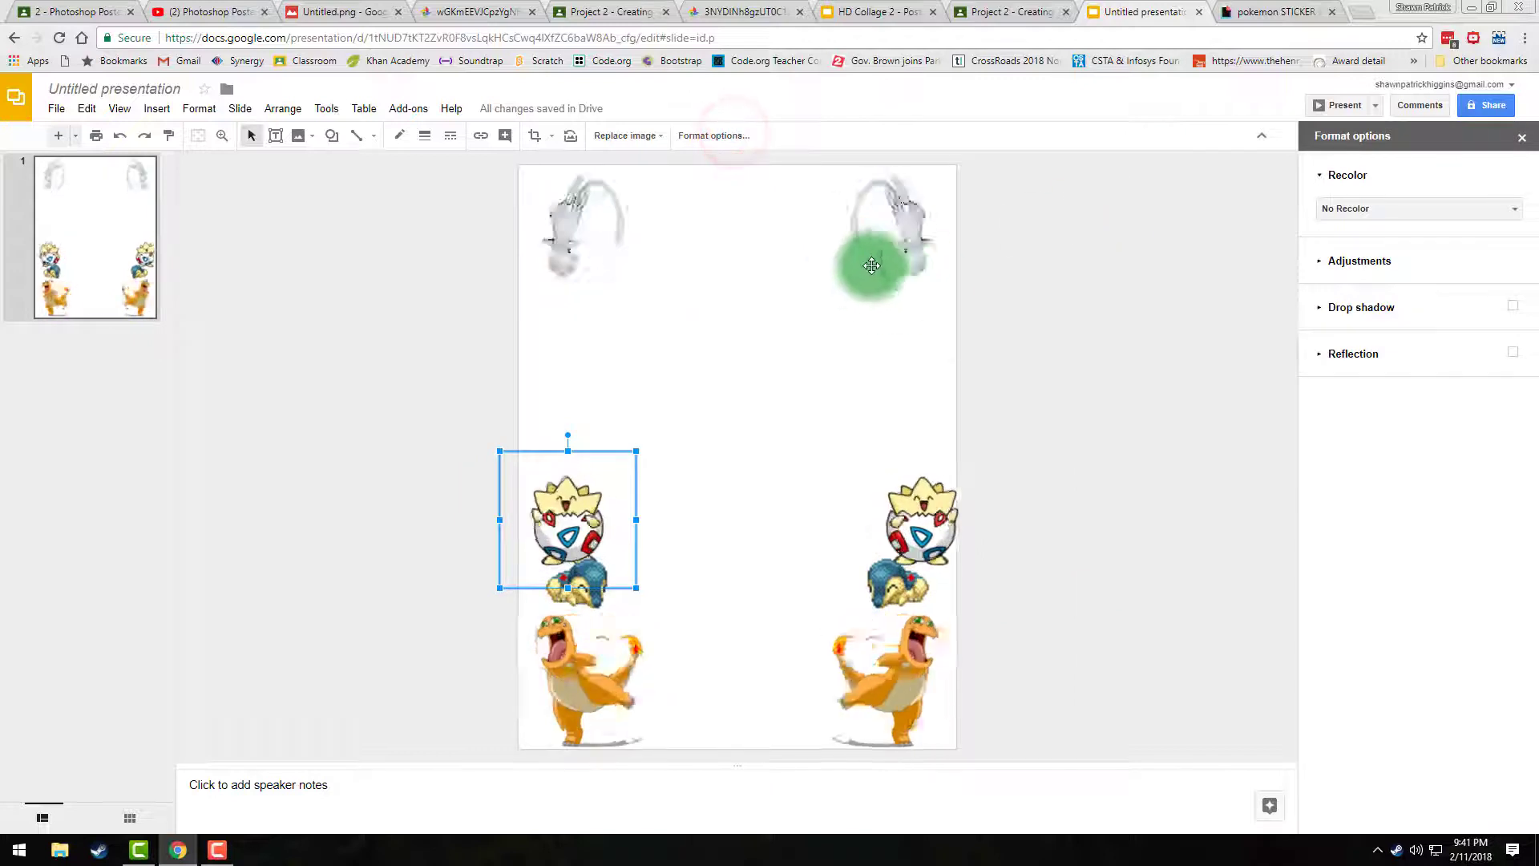
pyautogui.click(1390, 206)
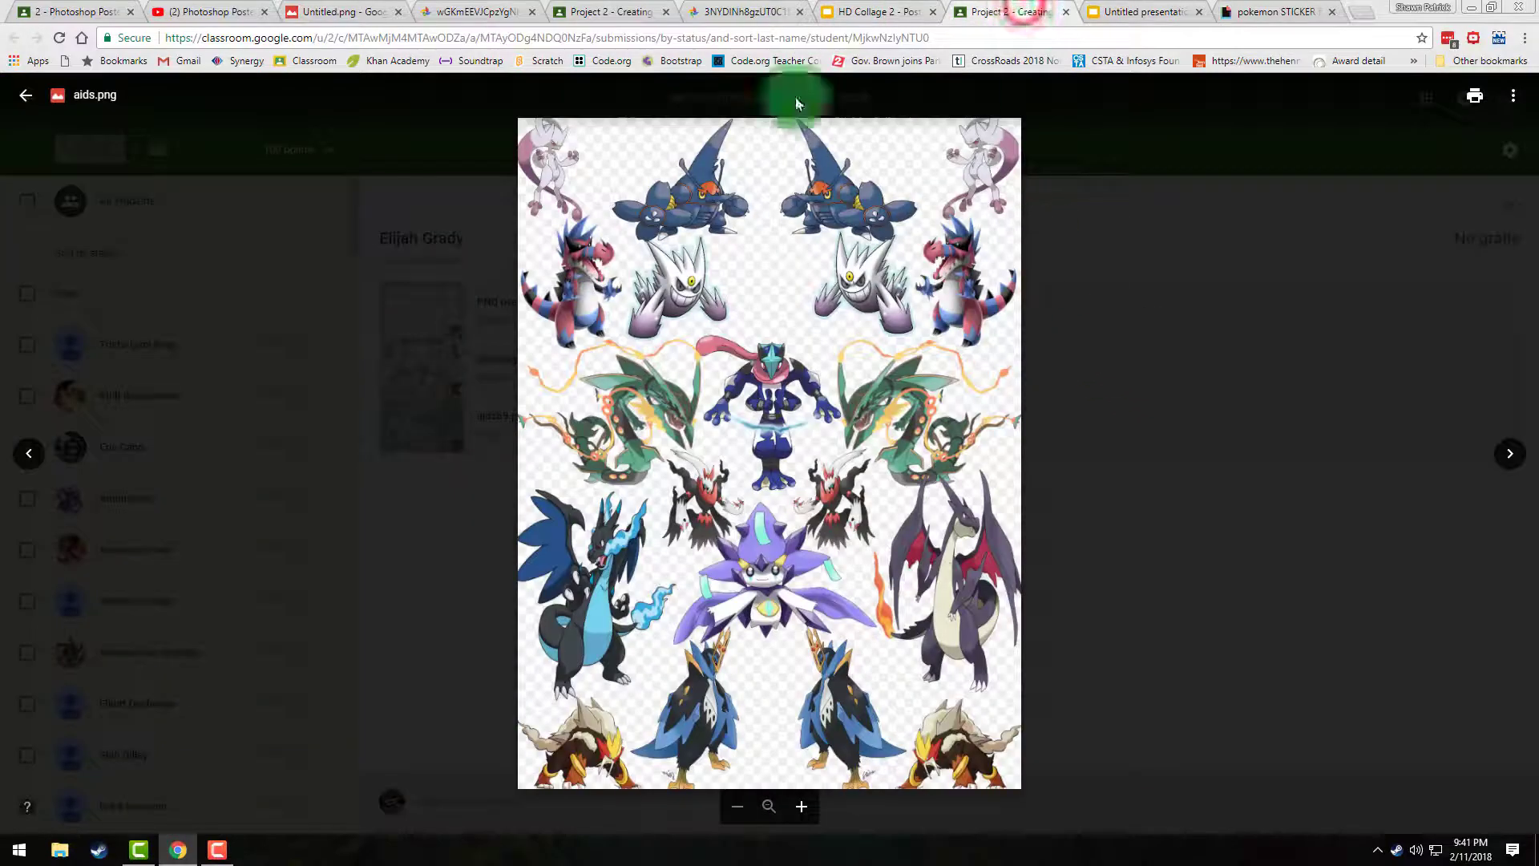
# Look over the soccer, Gang Beasts and dog example posters once more, and return to the untitled Pokémon collage presentation
pyautogui.click(705, 11)
pyautogui.click(649, 9)
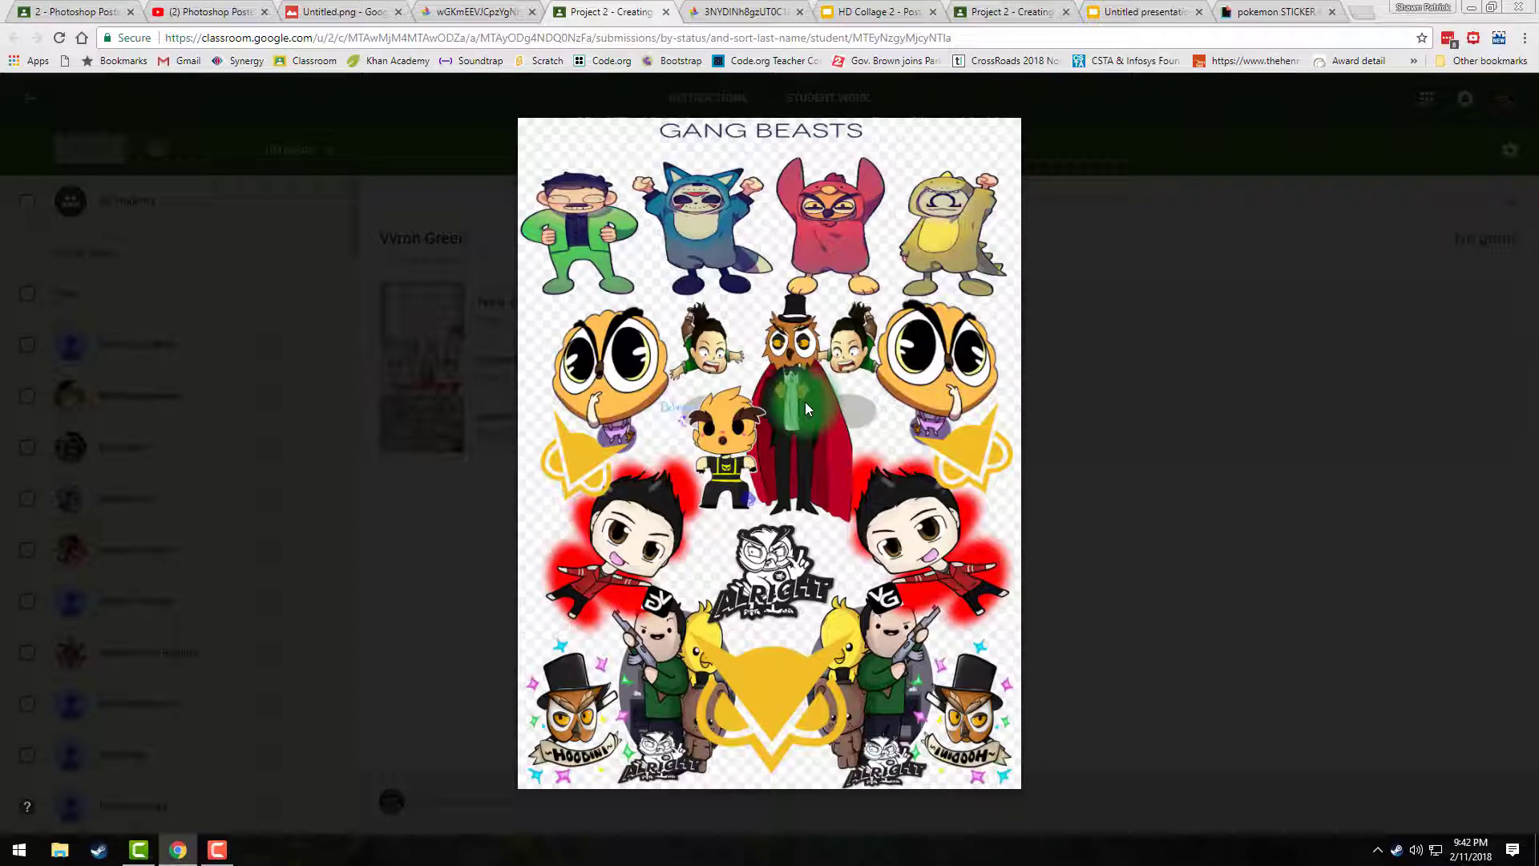
pyautogui.click(489, 10)
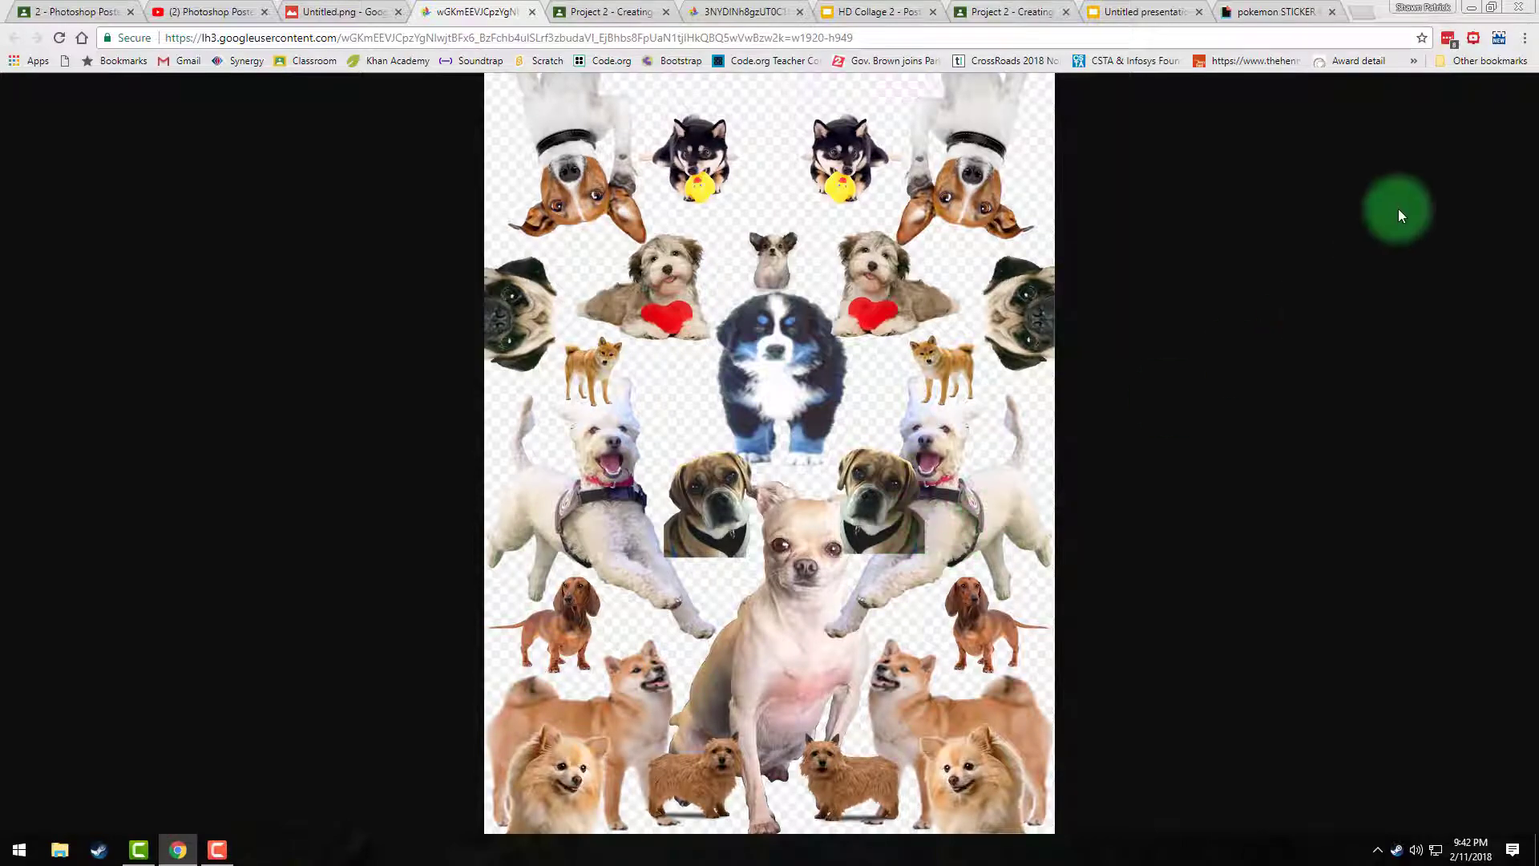
pyautogui.click(1158, 12)
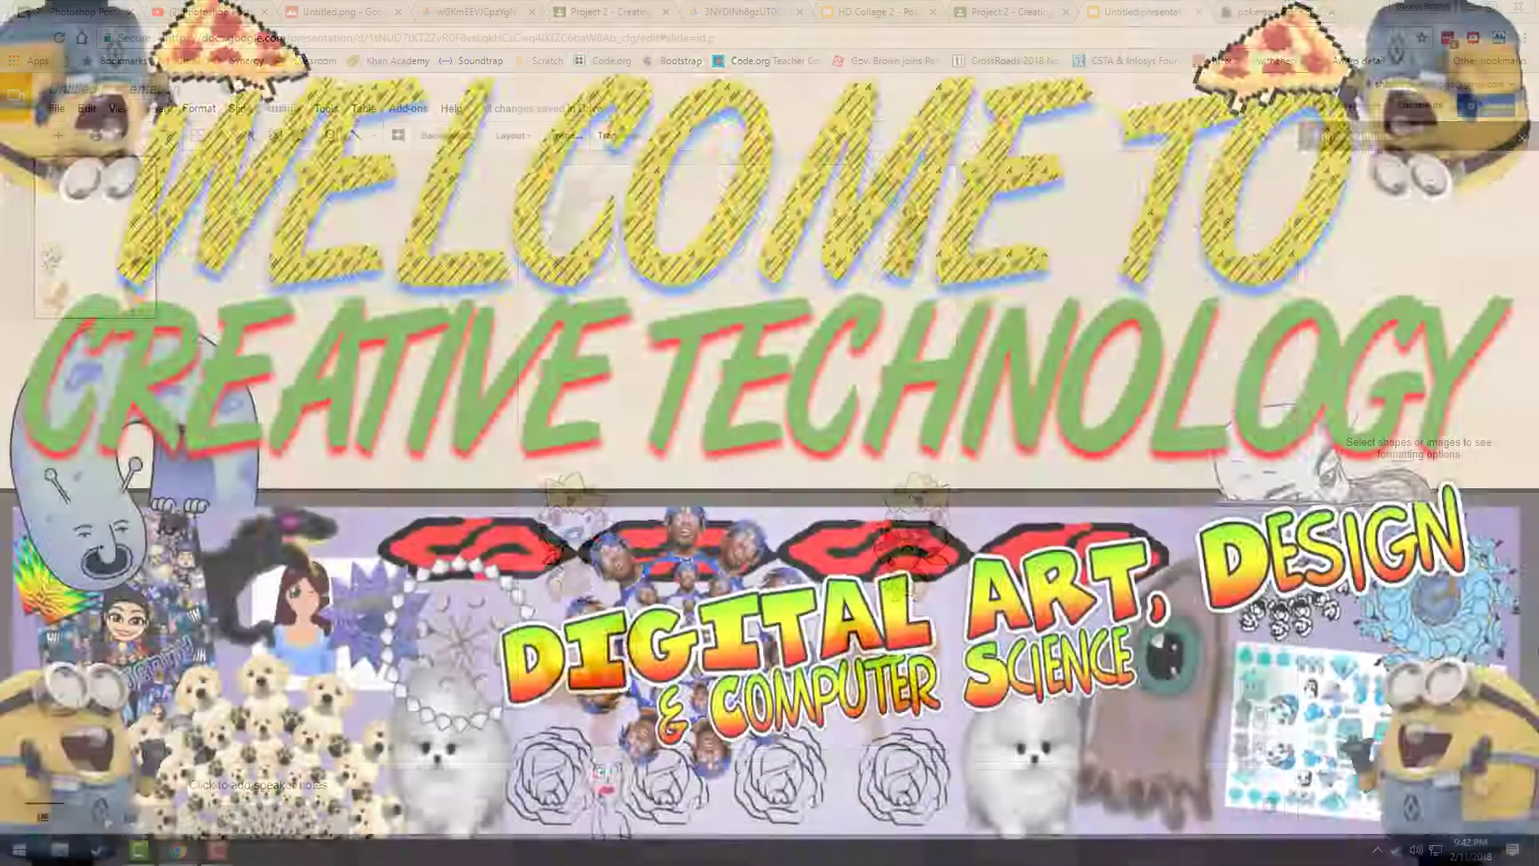